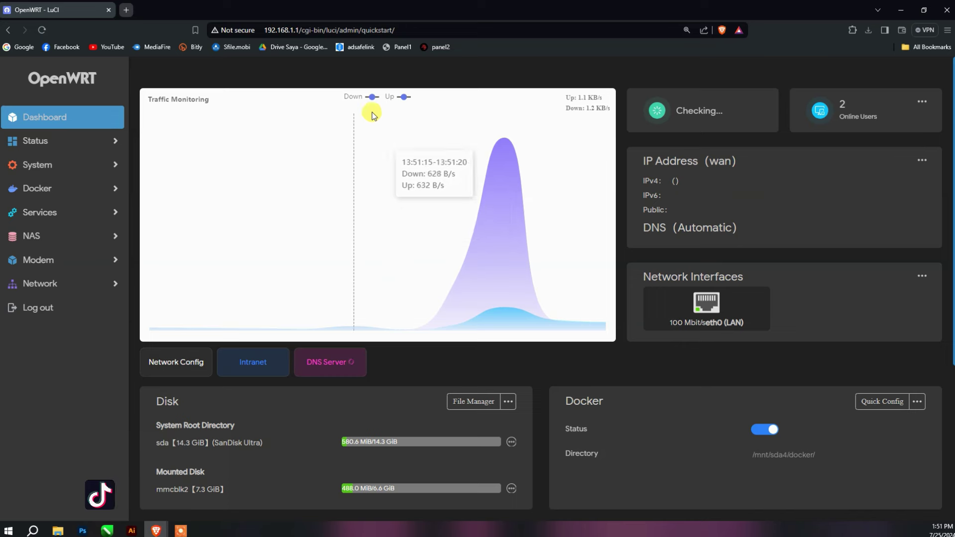
# - Toggle the Down and Up series of the Traffic Monitoring graph off and back on
pyautogui.click(372, 99)
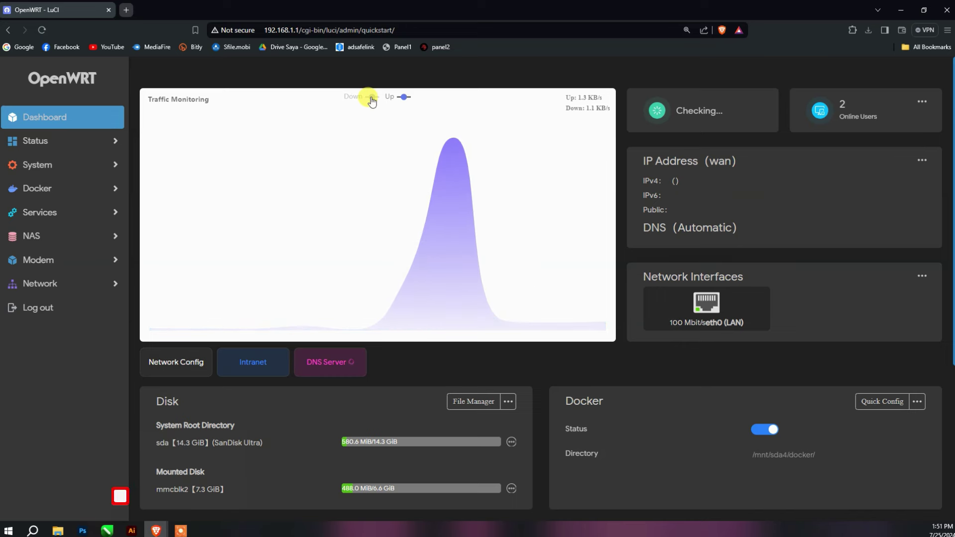
pyautogui.click(371, 98)
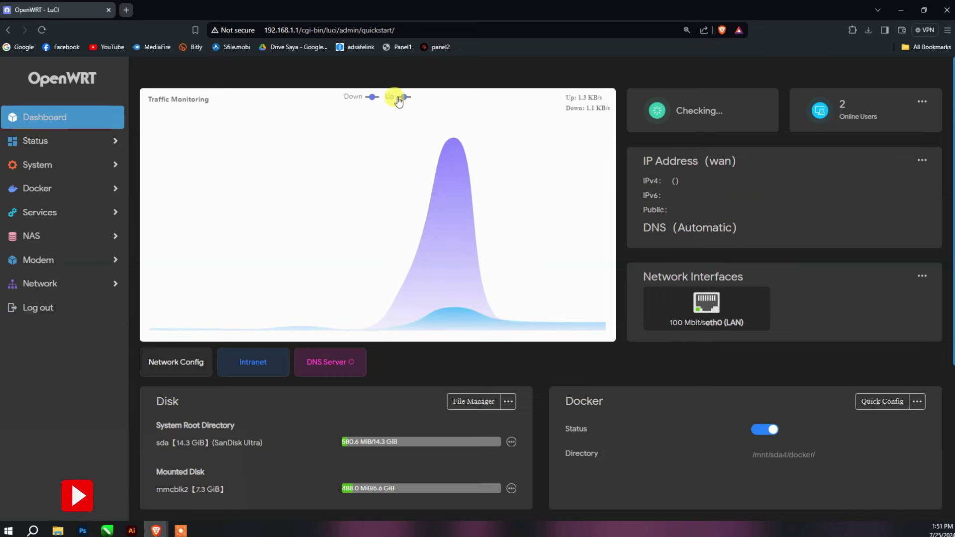
pyautogui.click(404, 99)
pyautogui.click(404, 98)
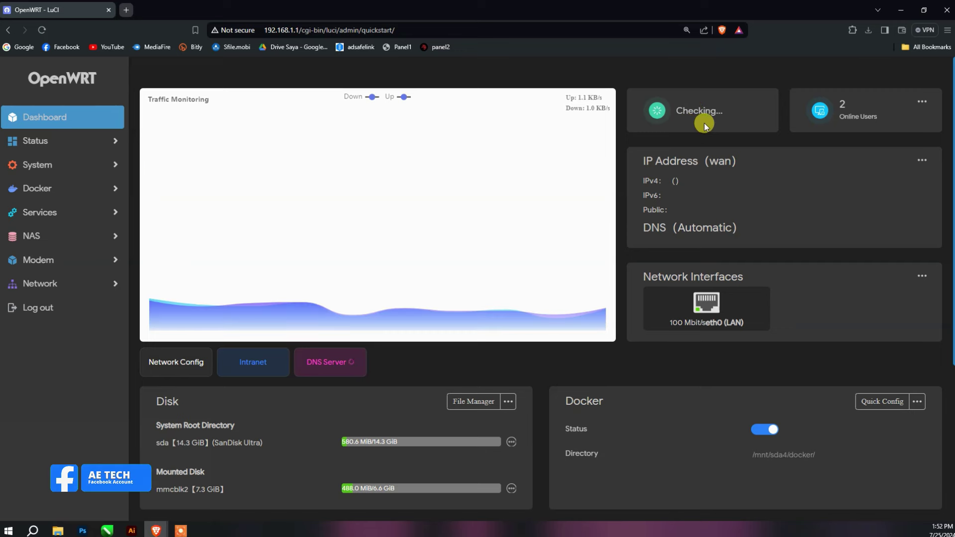
# - Reload the dashboard to recheck the connection status, and open the network Interfaces page in a new tab
pyautogui.click(42, 30)
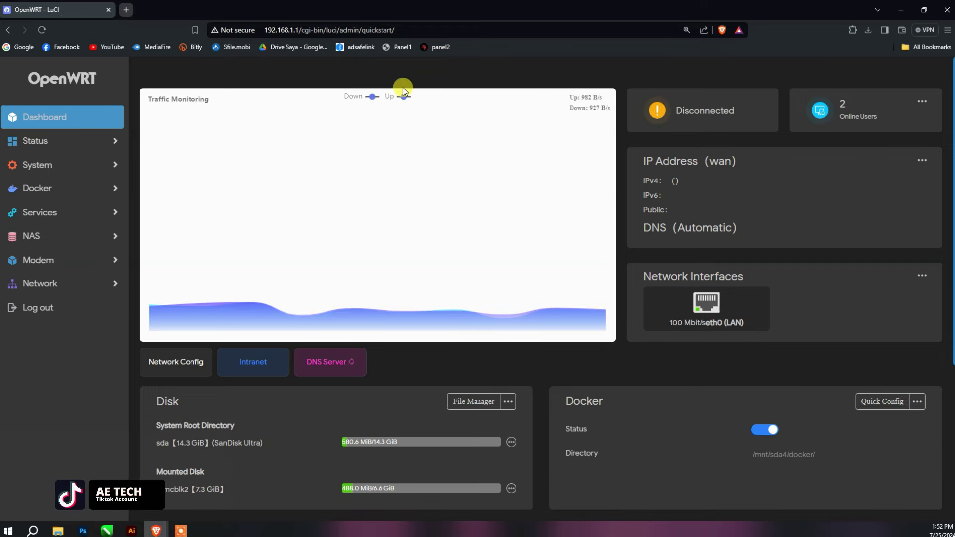
pyautogui.click(42, 30)
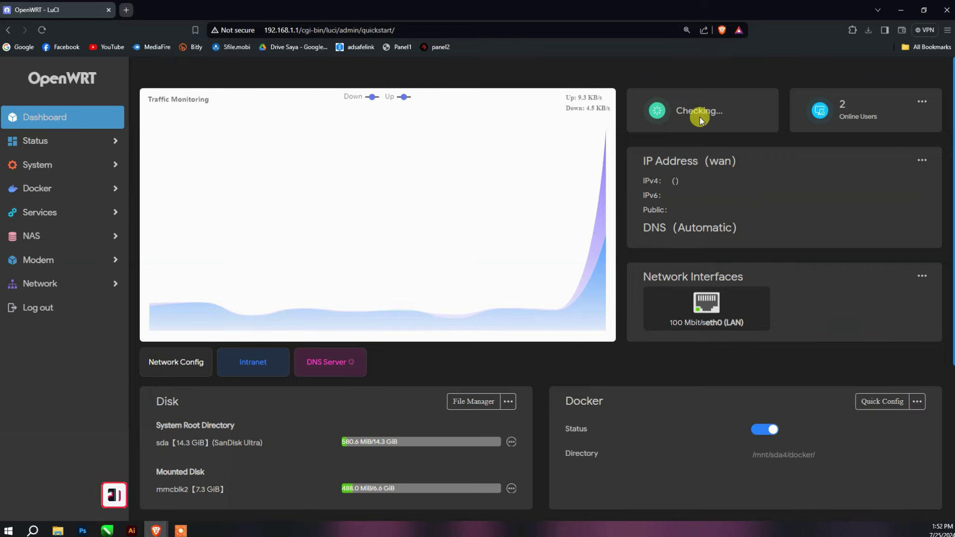
pyautogui.click(74, 283)
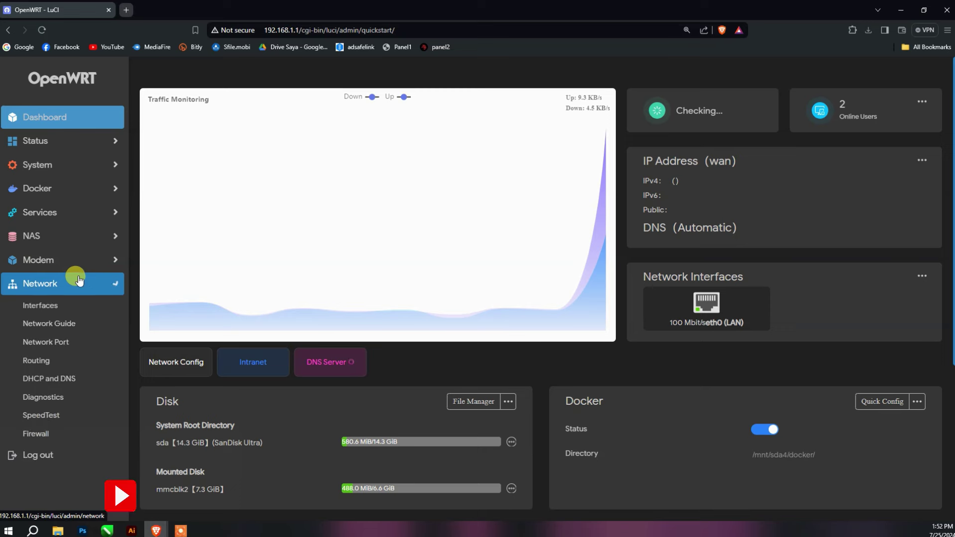
pyautogui.rightClick(52, 309)
pyautogui.click(80, 313)
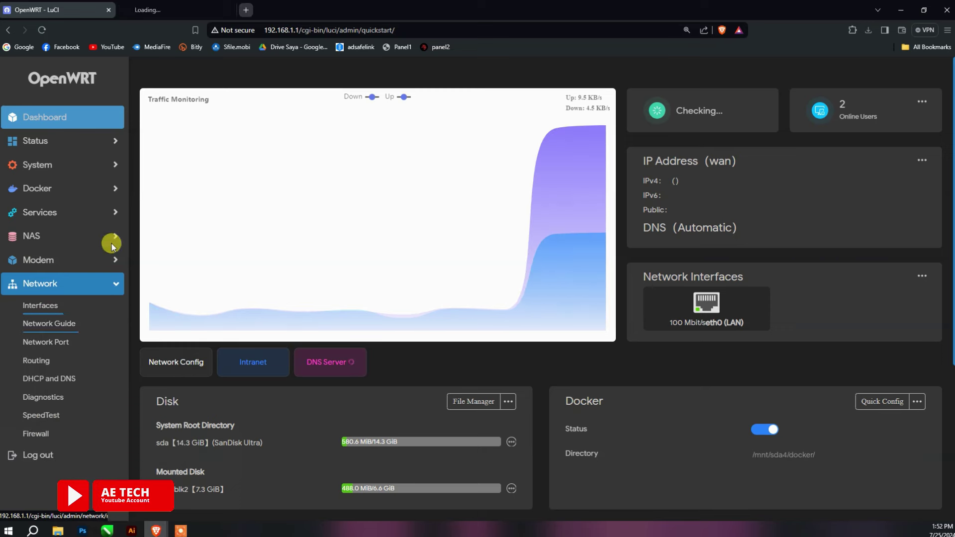
pyautogui.click(159, 9)
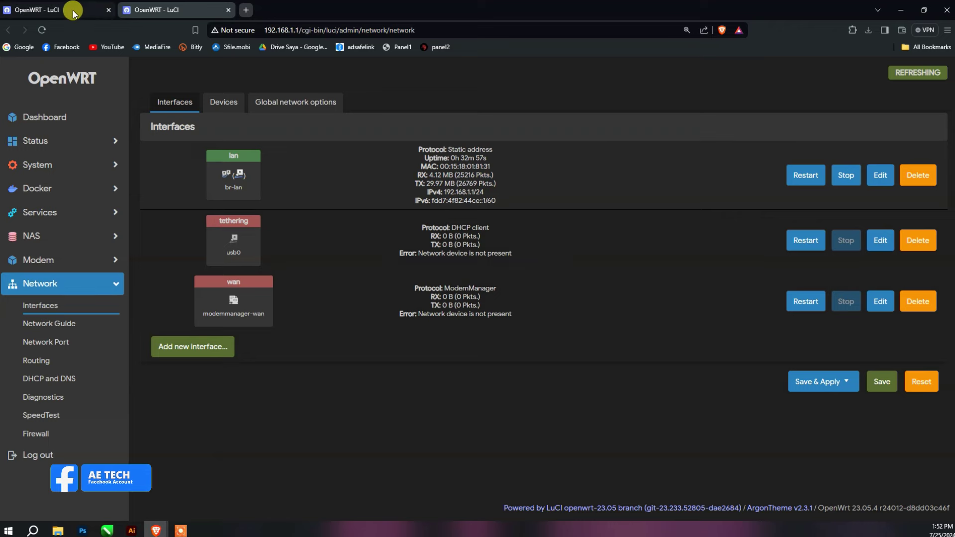
# - Reload the Interfaces page to check the tethering interface, and return to the dashboard and reload it to check the connection
pyautogui.click(110, 14)
pyautogui.click(166, 11)
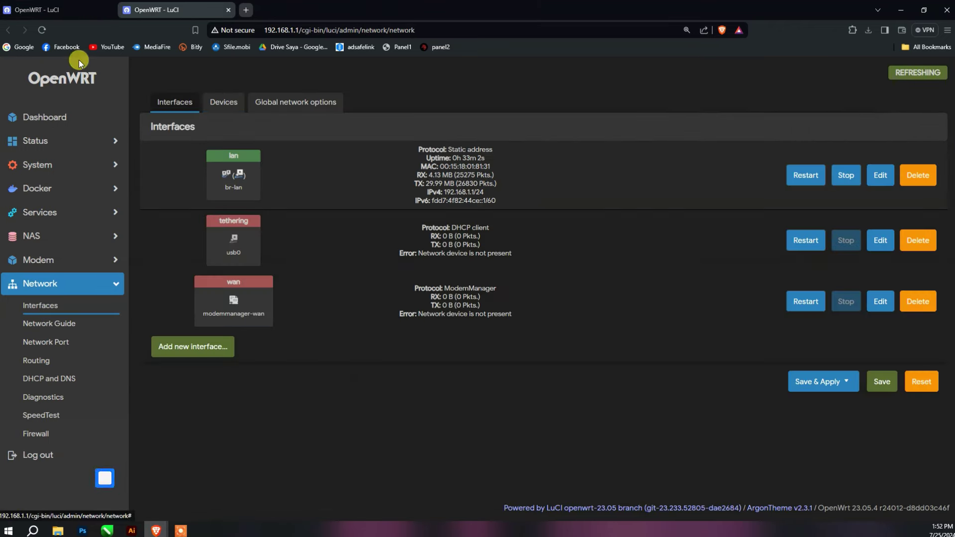
pyautogui.click(42, 30)
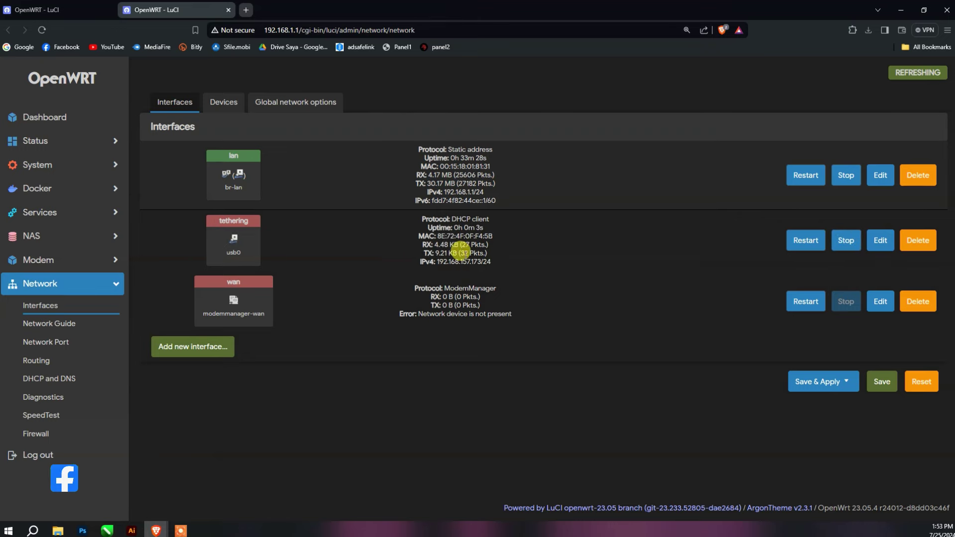
pyautogui.click(60, 13)
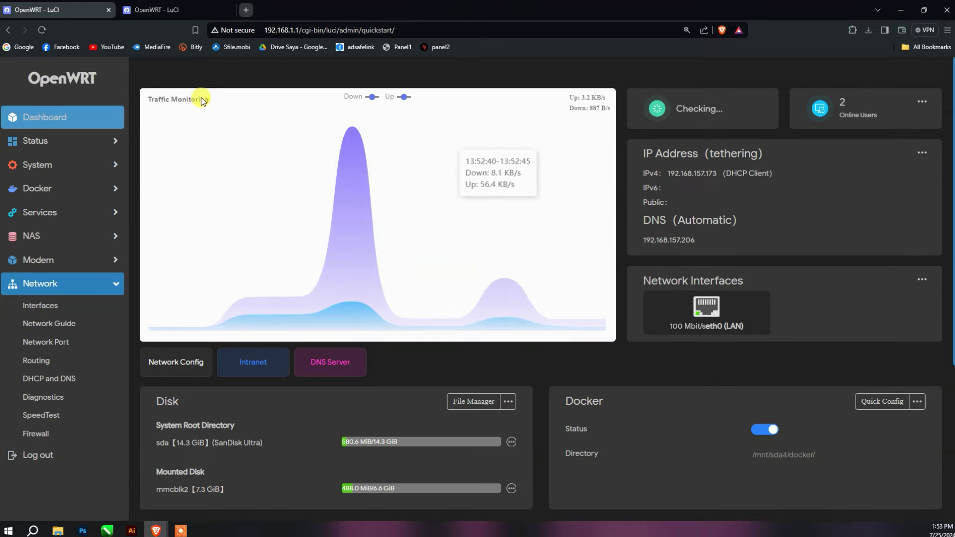
pyautogui.click(42, 30)
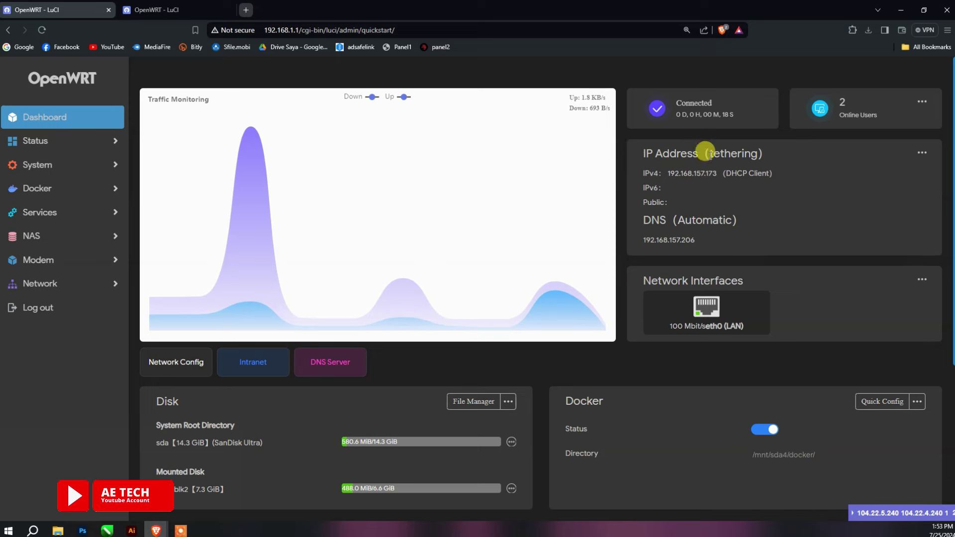
# - Highlight the SanDisk Ultra drive name under System Root Directory, and view the Network Configuration Wizard before returning to the dashboard
pyautogui.scroll(-2, 758, 184)
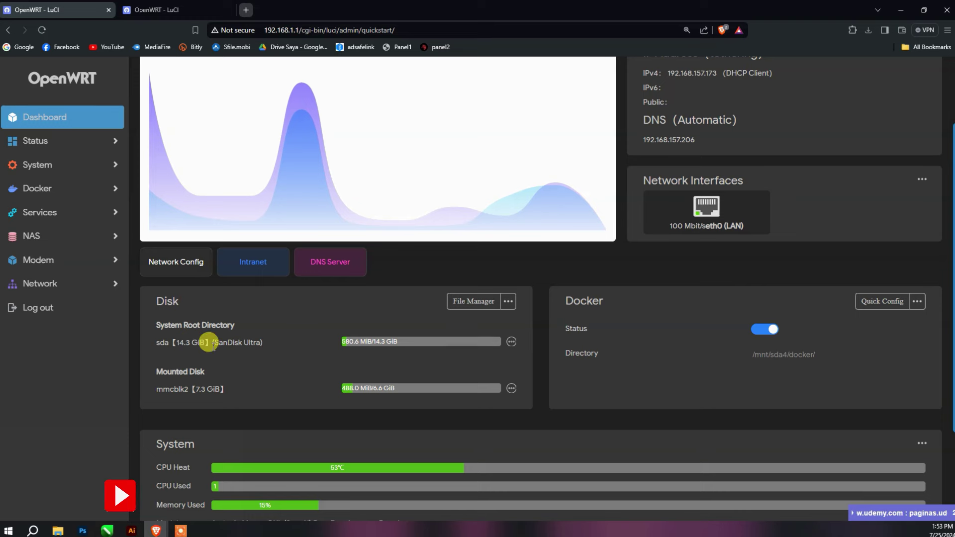
pyautogui.moveTo(211, 342); pyautogui.dragTo(255, 341)
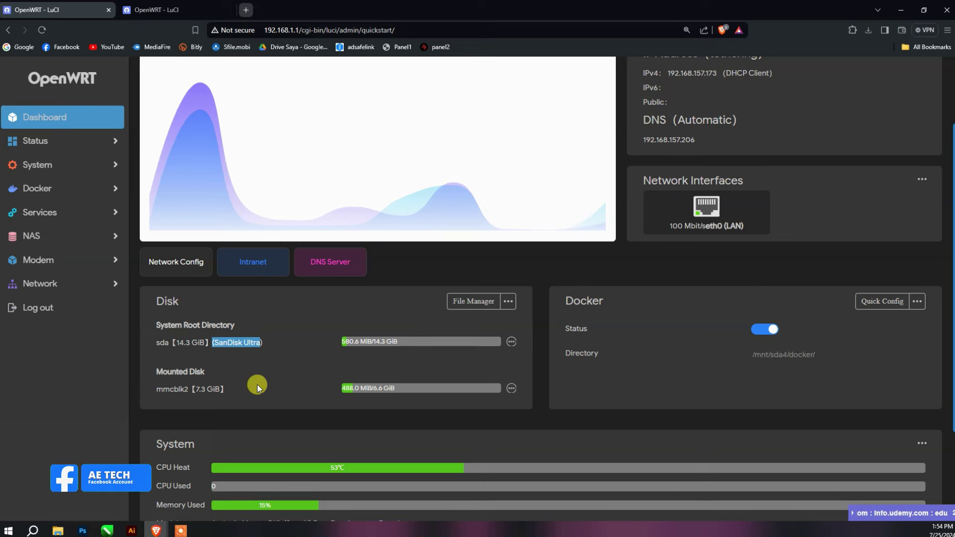
pyautogui.click(171, 265)
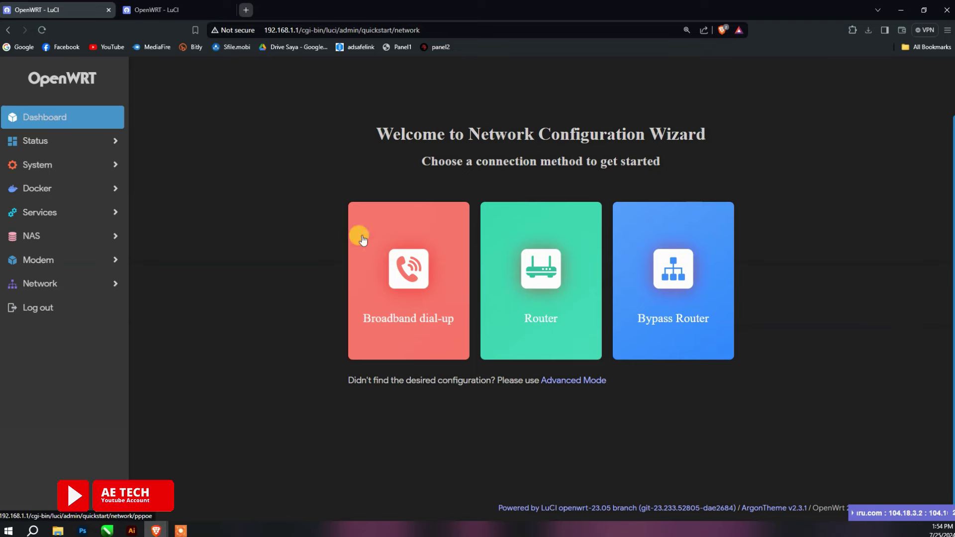
pyautogui.click(8, 30)
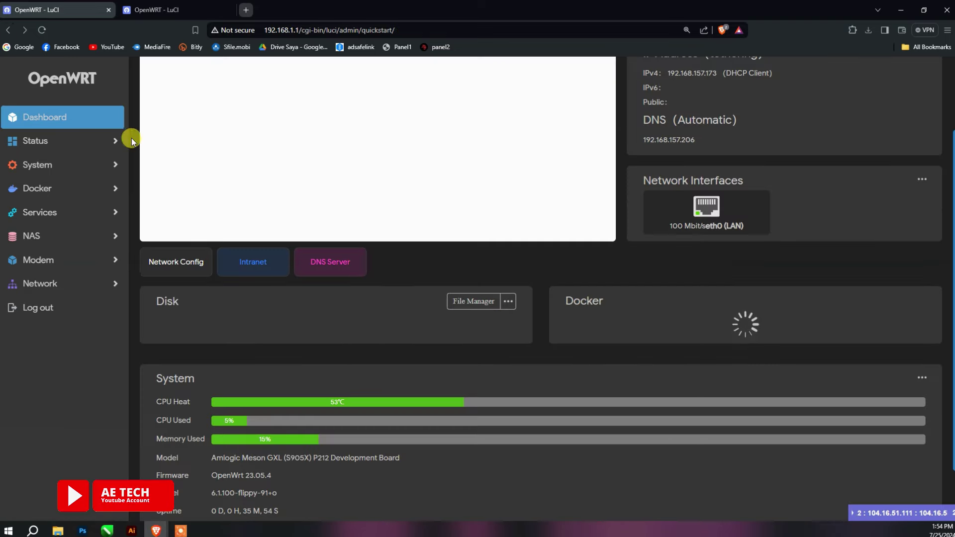
# - View the Intranet and DNS Server configuration dialogs, dismissing each without changes, and look through the dashboard's System section
pyautogui.click(251, 259)
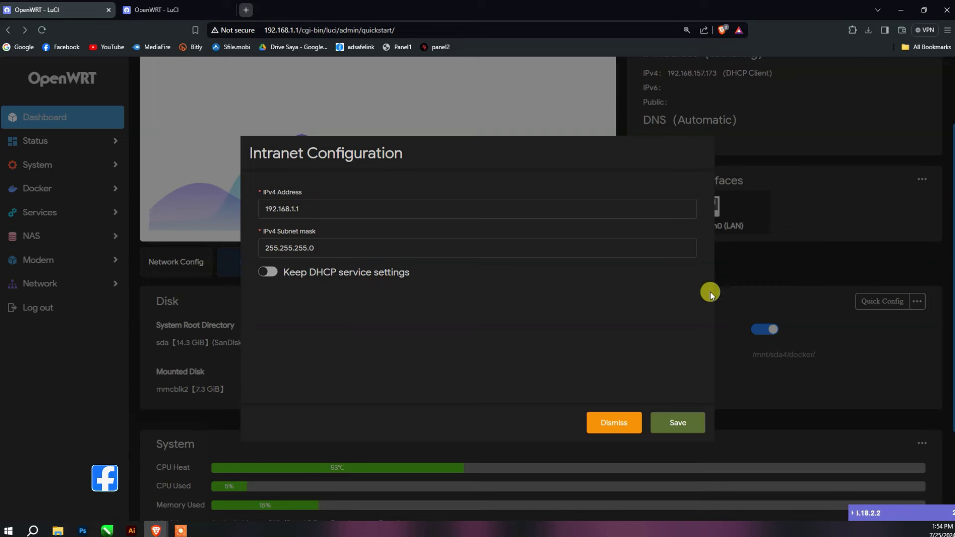
pyautogui.click(627, 416)
pyautogui.click(355, 268)
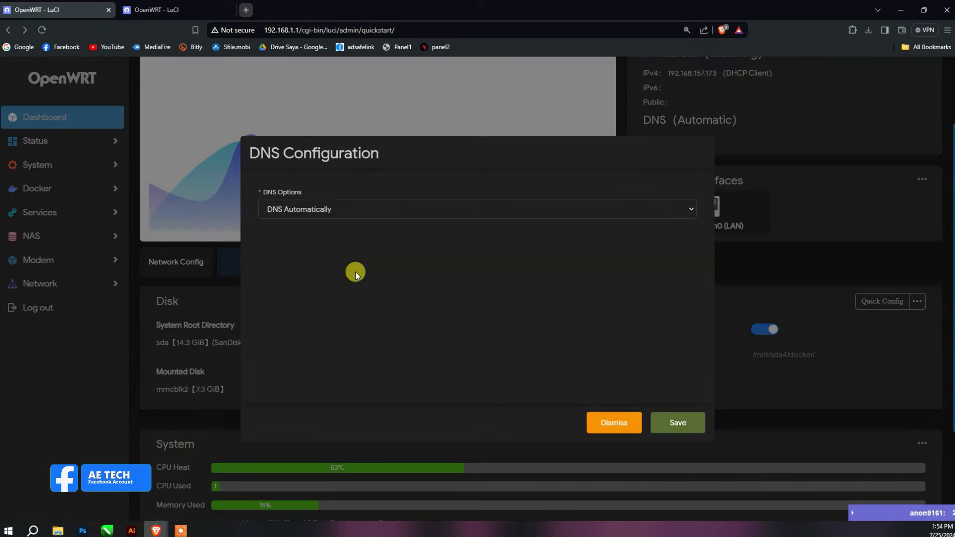
pyautogui.click(613, 425)
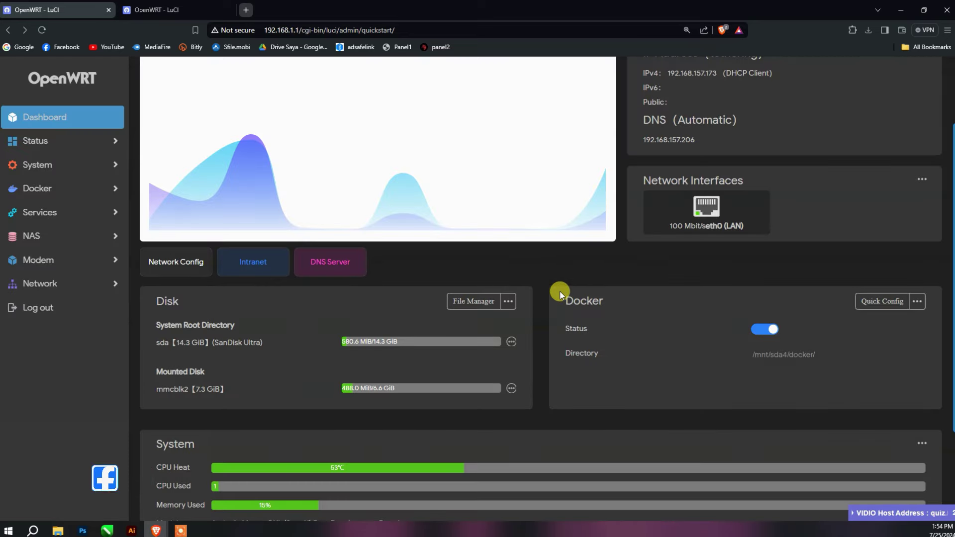
pyautogui.scroll(-3, 688, 298)
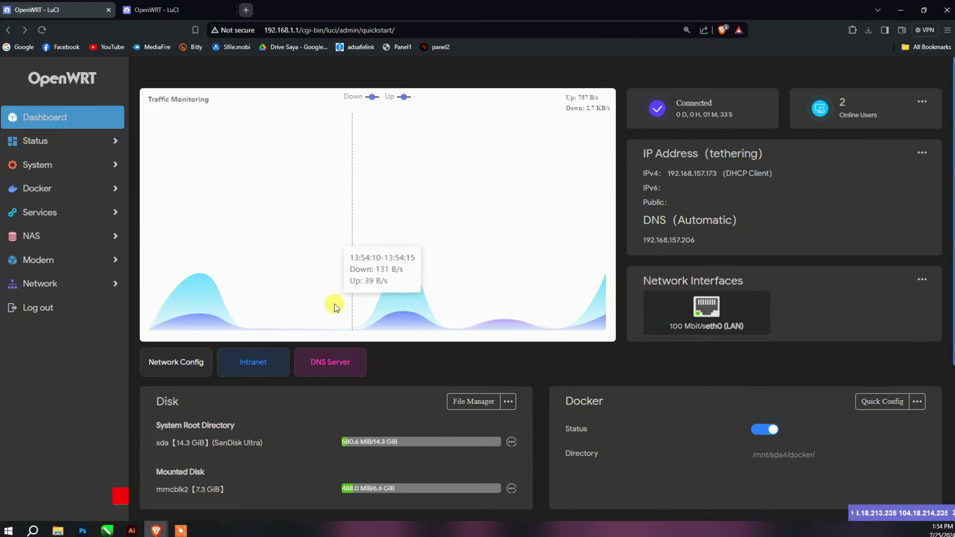
# - Open the Status Overview page and examine its internet, system, temperature, CPU, memory, storage and network sections
pyautogui.click(33, 144)
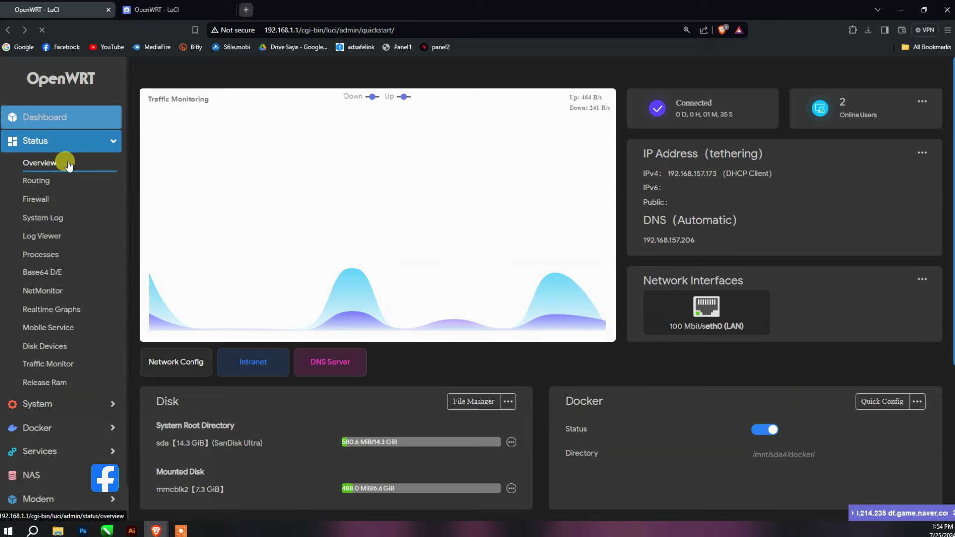
pyautogui.click(66, 162)
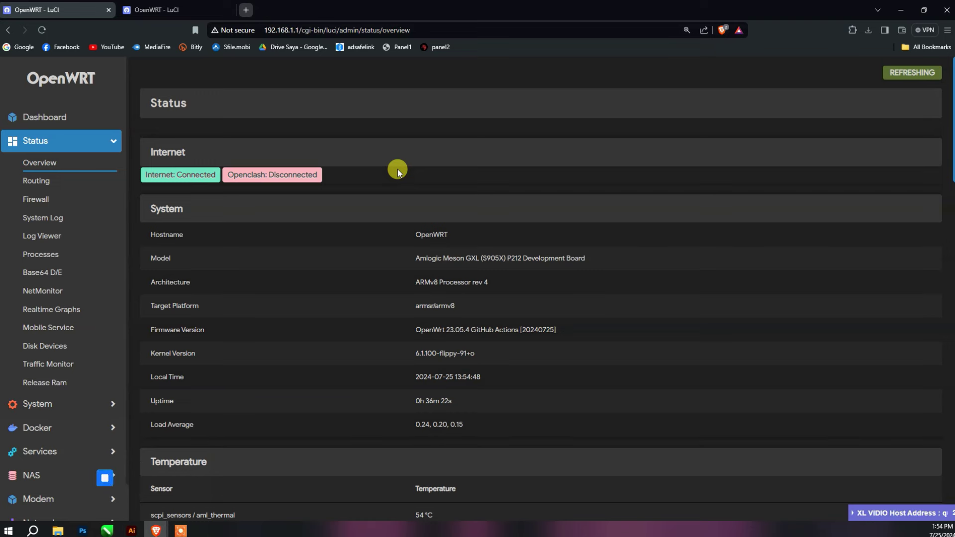
pyautogui.scroll(-1, 398, 169)
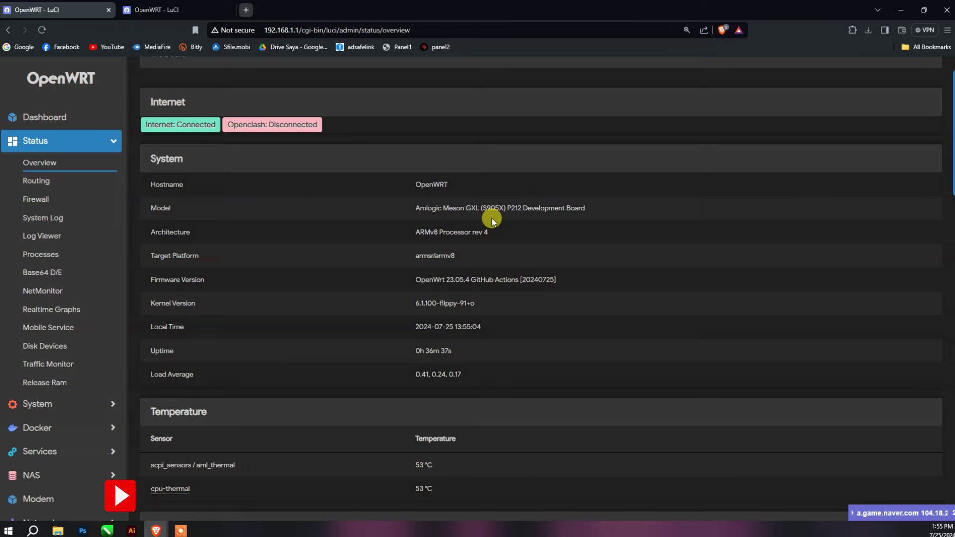
pyautogui.scroll(-1, 547, 228)
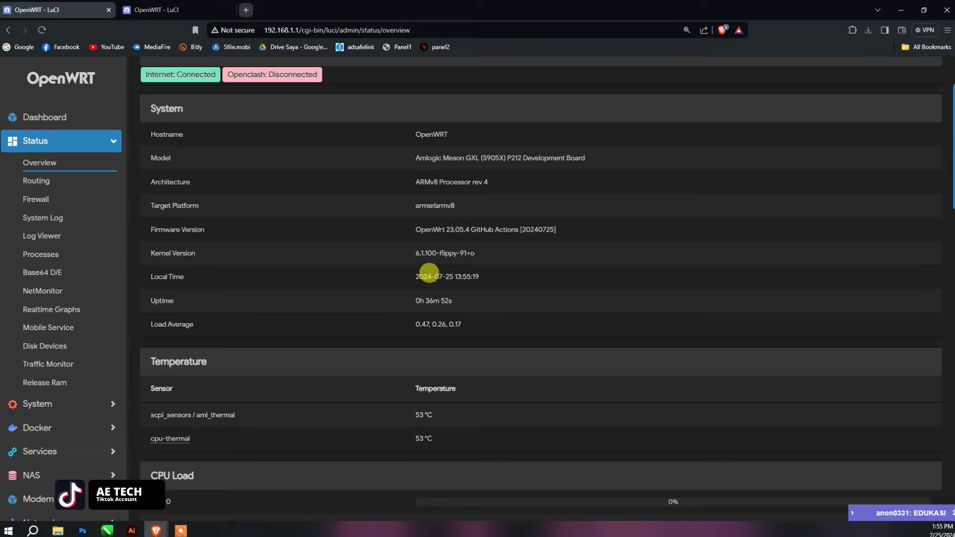
pyautogui.scroll(-1, 323, 298)
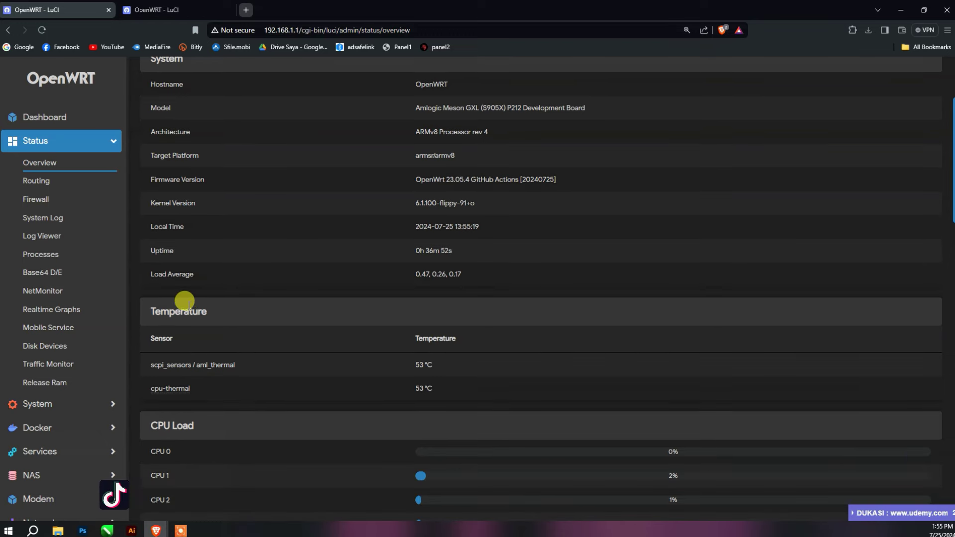
pyautogui.scroll(-2, 174, 271)
pyautogui.scroll(-2, 190, 246)
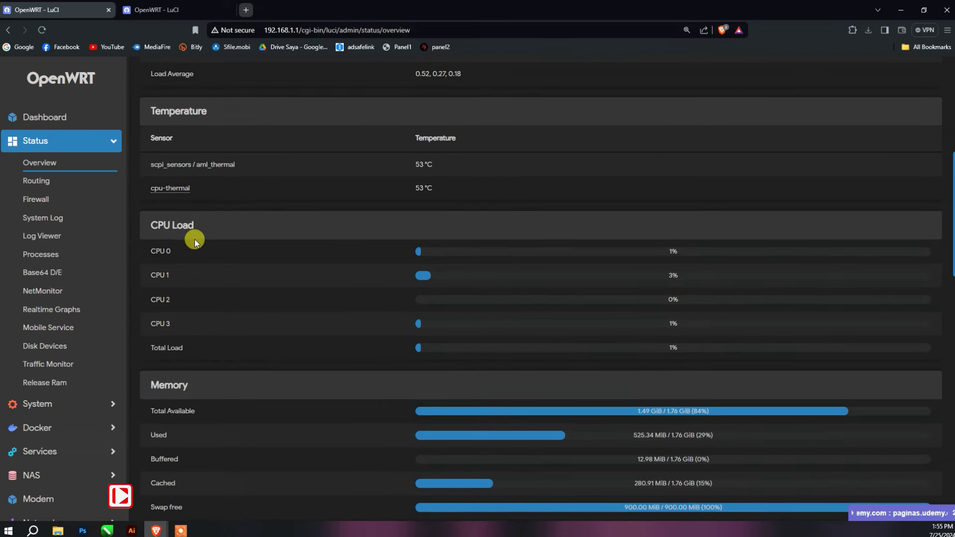
pyautogui.scroll(-10, 254, 254)
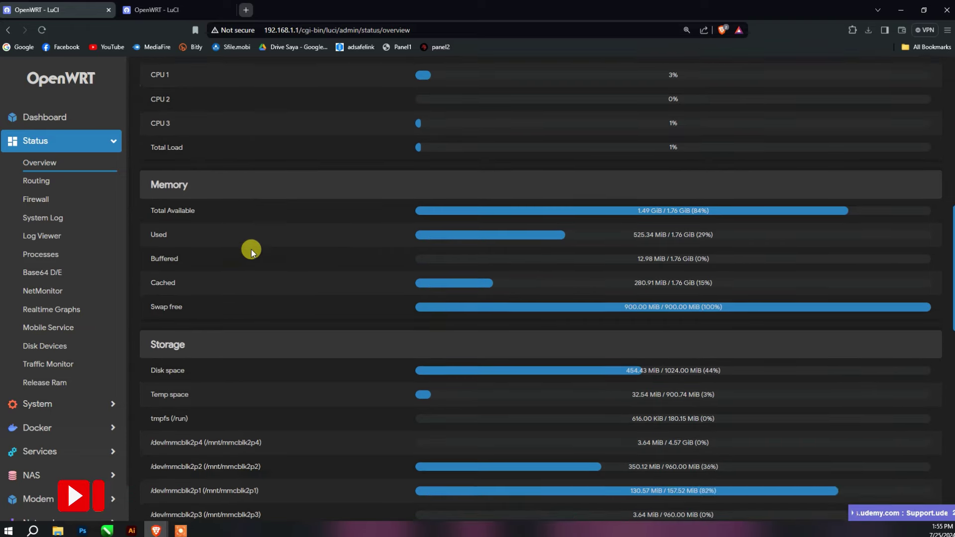
pyautogui.scroll(-5, 251, 254)
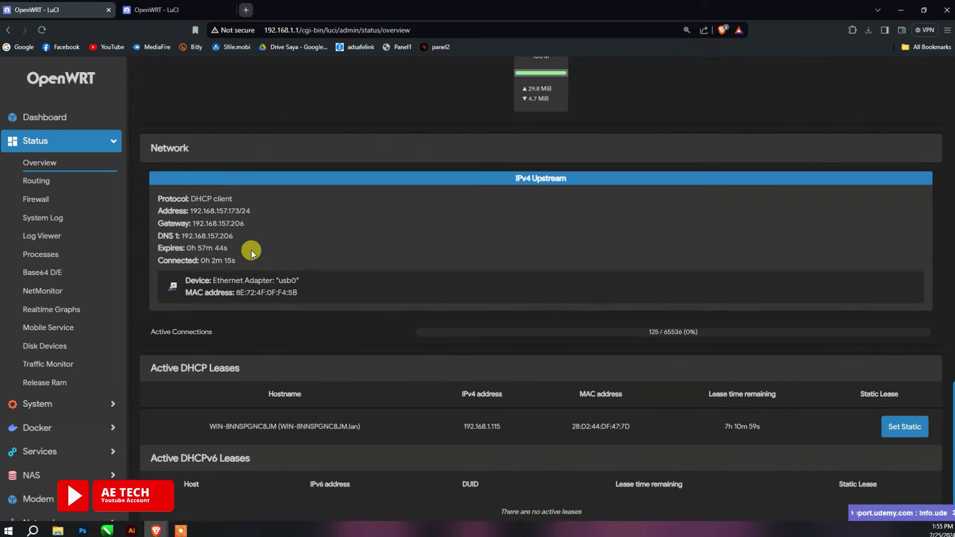
pyautogui.scroll(-1, 251, 254)
pyautogui.scroll(20, 145, 229)
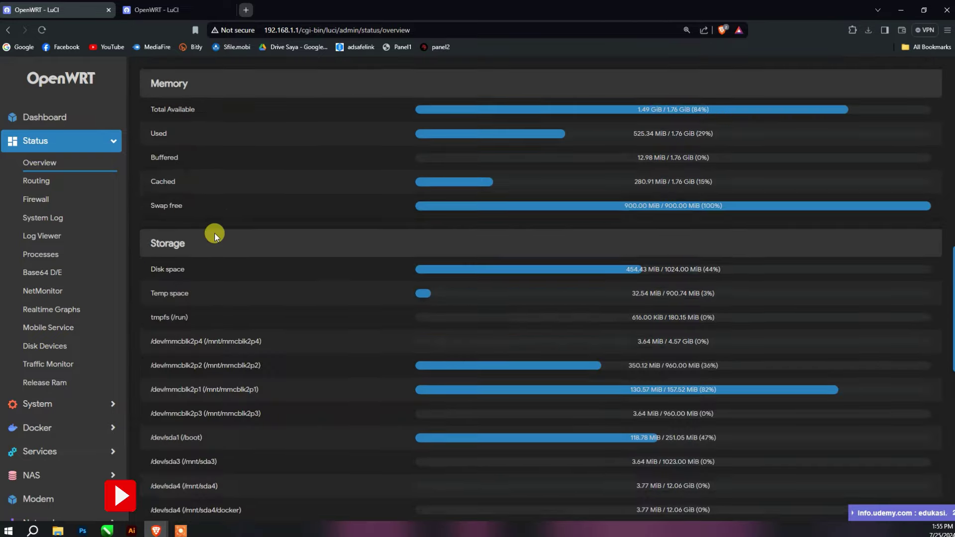
pyautogui.scroll(2, 207, 234)
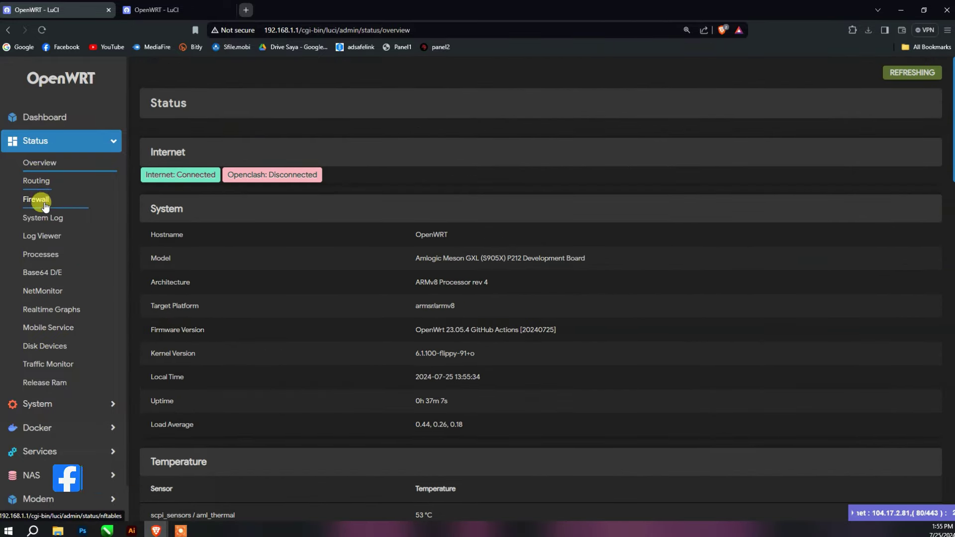
# - View the Routing, Firewall, Processes, Base64 D/E and NetMonitor status pages, ending on the Net Monitor gauges
pyautogui.click(43, 183)
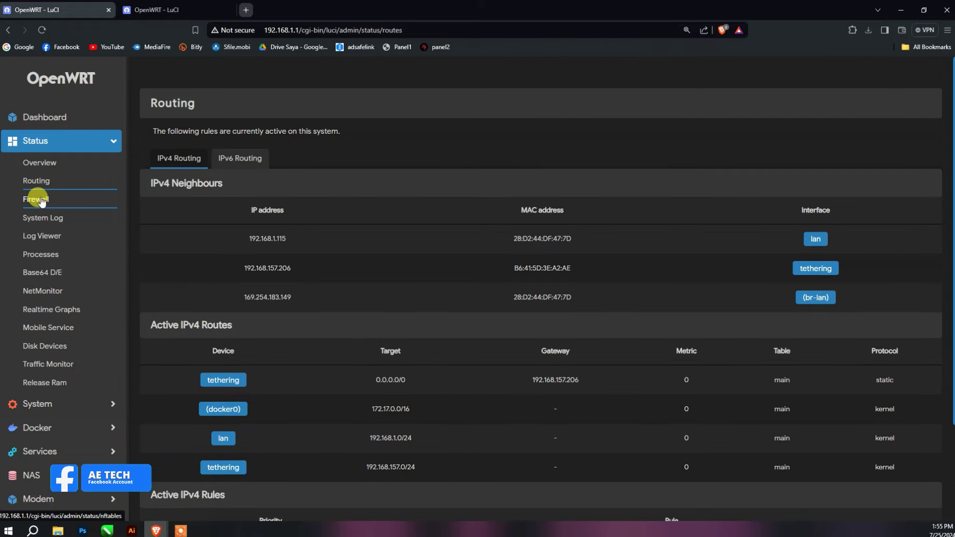
pyautogui.click(41, 201)
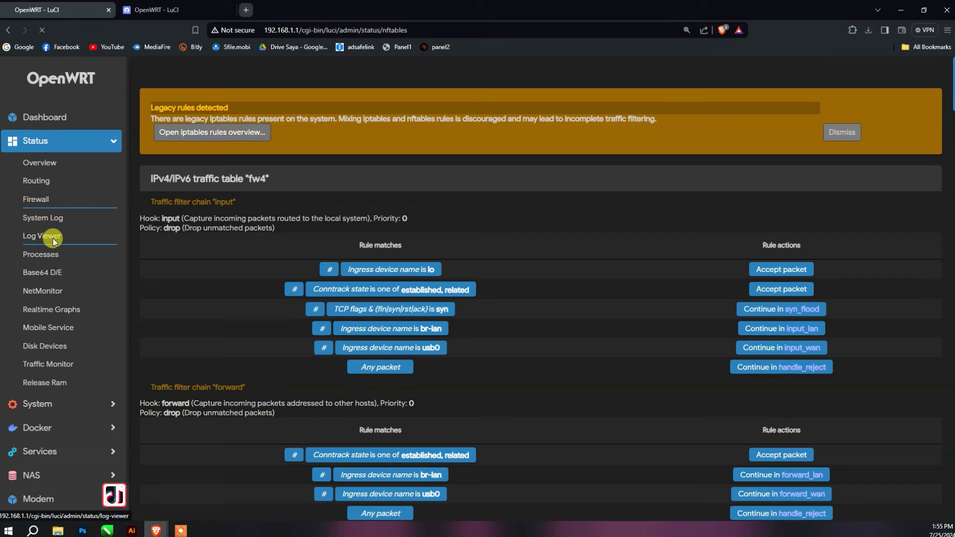
pyautogui.click(44, 254)
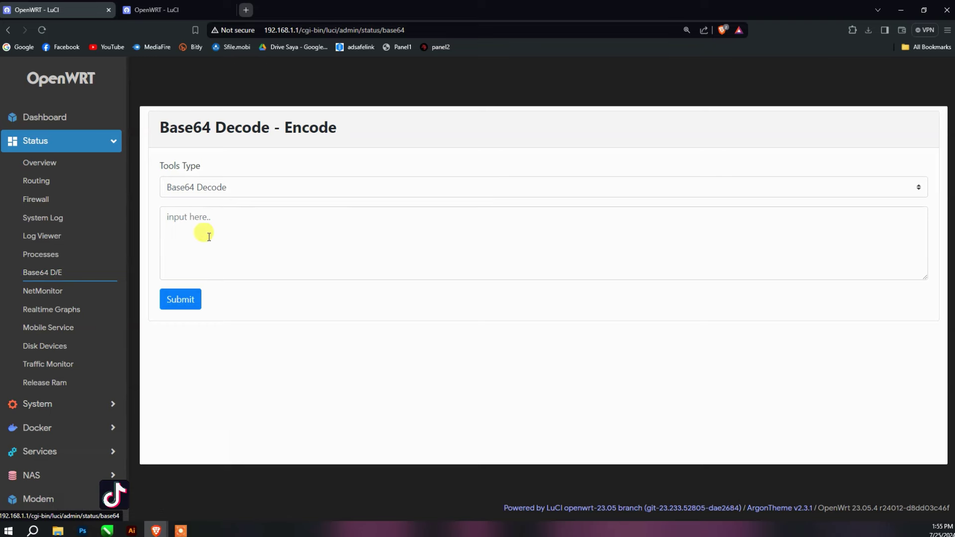
pyautogui.click(63, 292)
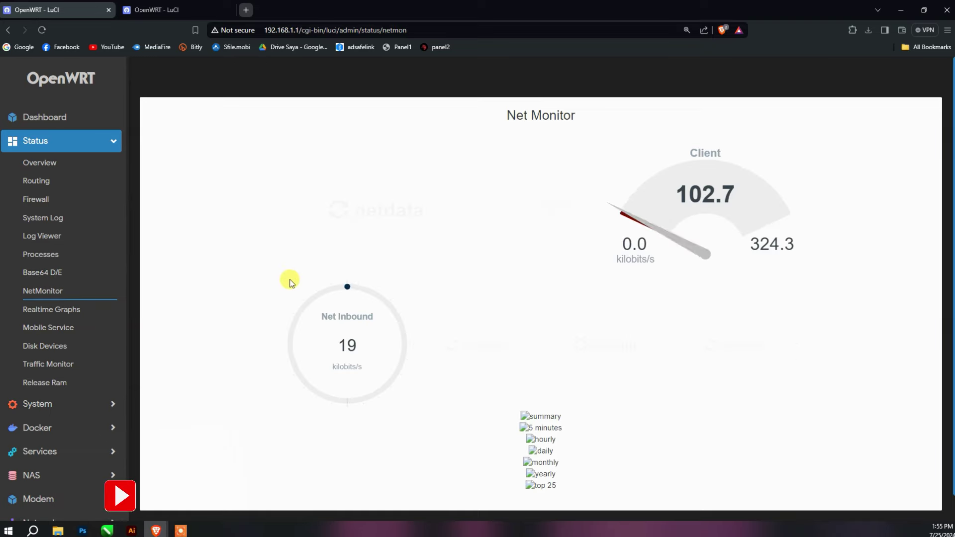
pyautogui.scroll(-1, 296, 281)
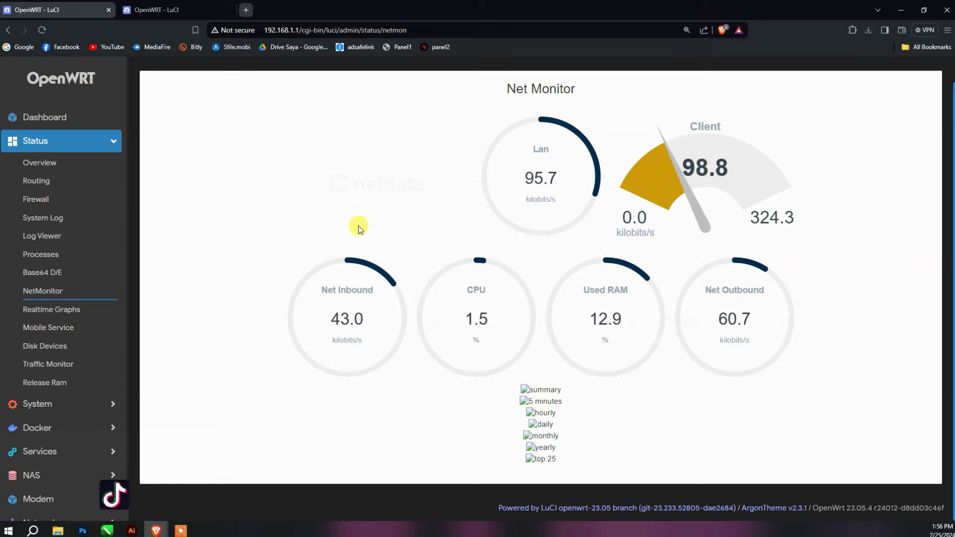
# - View the Realtime Graphs, Disk Devices and Traffic Monitor status pages, and run Release Ram
pyautogui.click(79, 313)
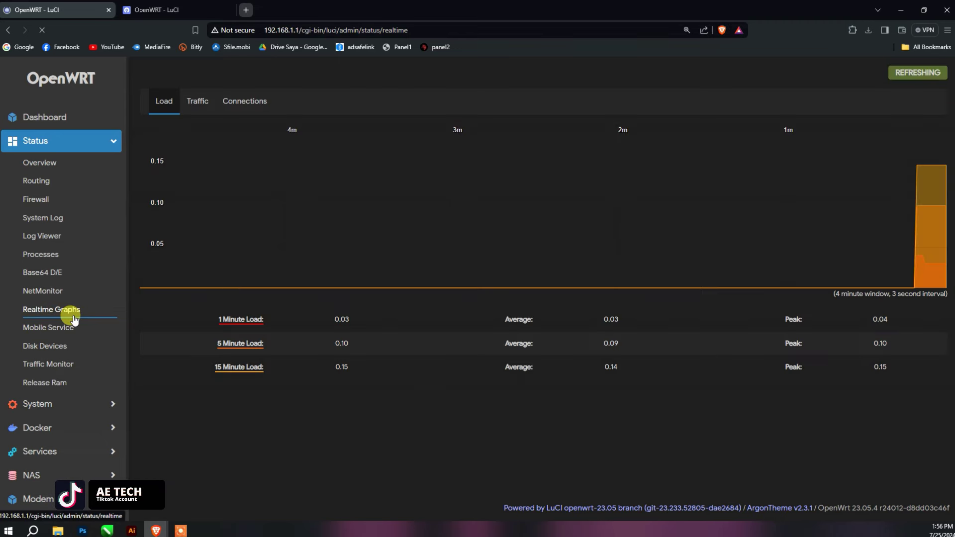
pyautogui.click(60, 347)
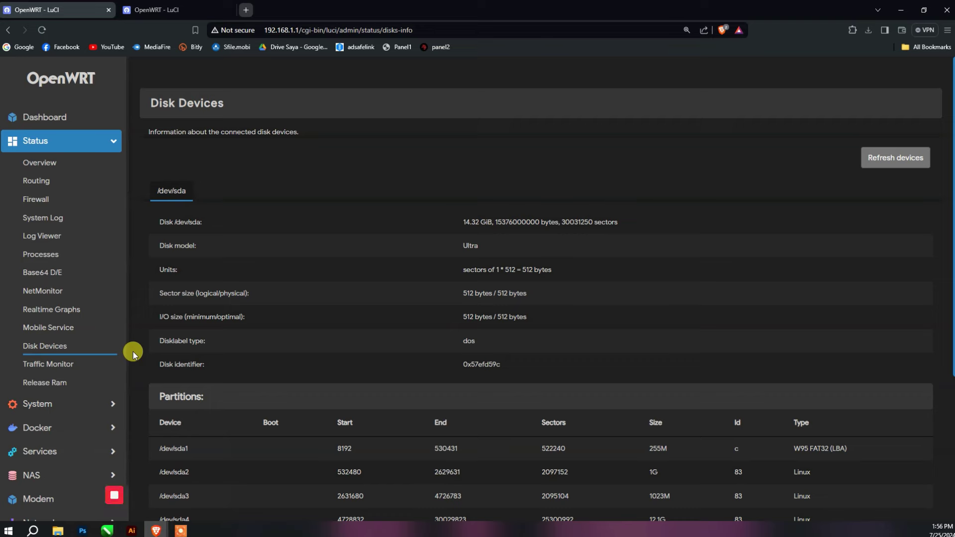
pyautogui.scroll(-4, 211, 361)
pyautogui.scroll(4, 218, 357)
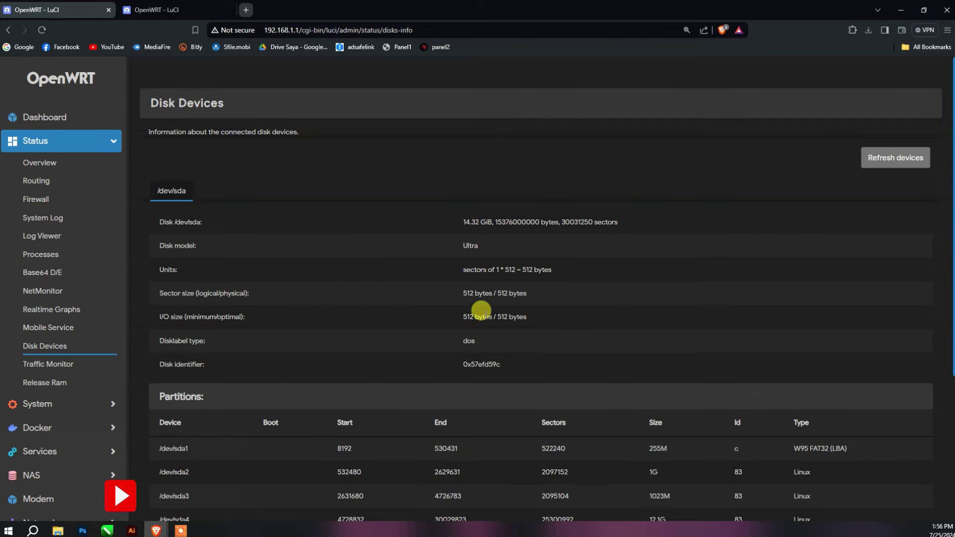
pyautogui.click(92, 367)
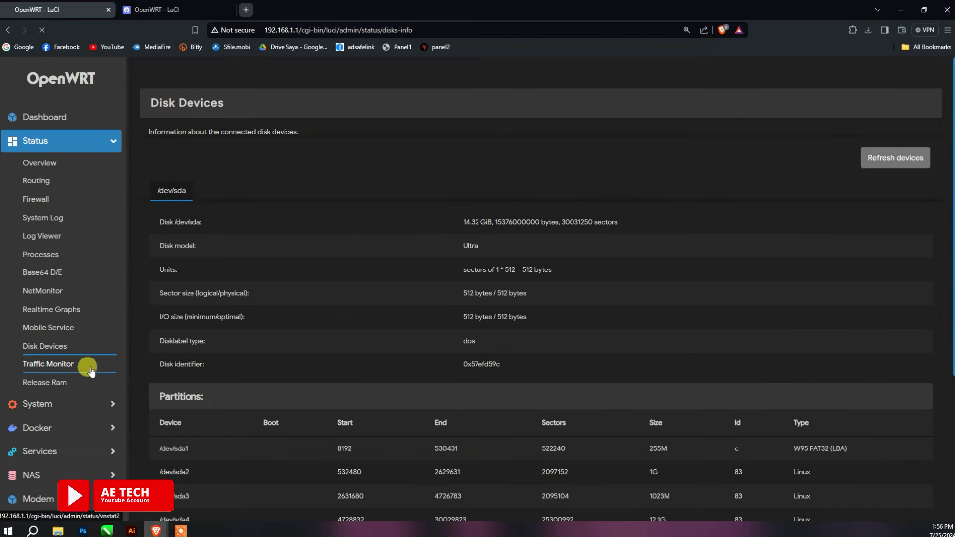
pyautogui.click(65, 386)
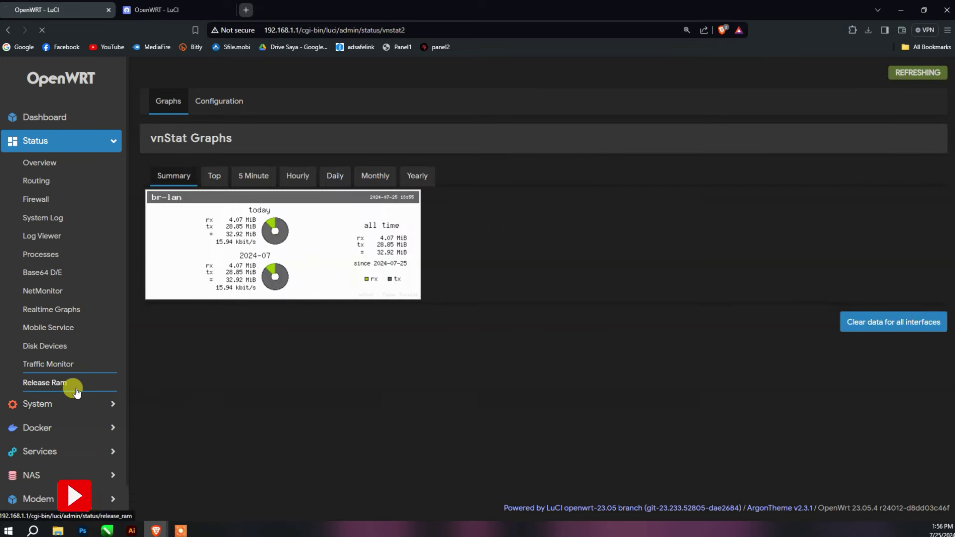
# - Open the System properties page and view its Logging, Time Synchronization, Language and Style, and ZRam settings
pyautogui.scroll(-1, 70, 388)
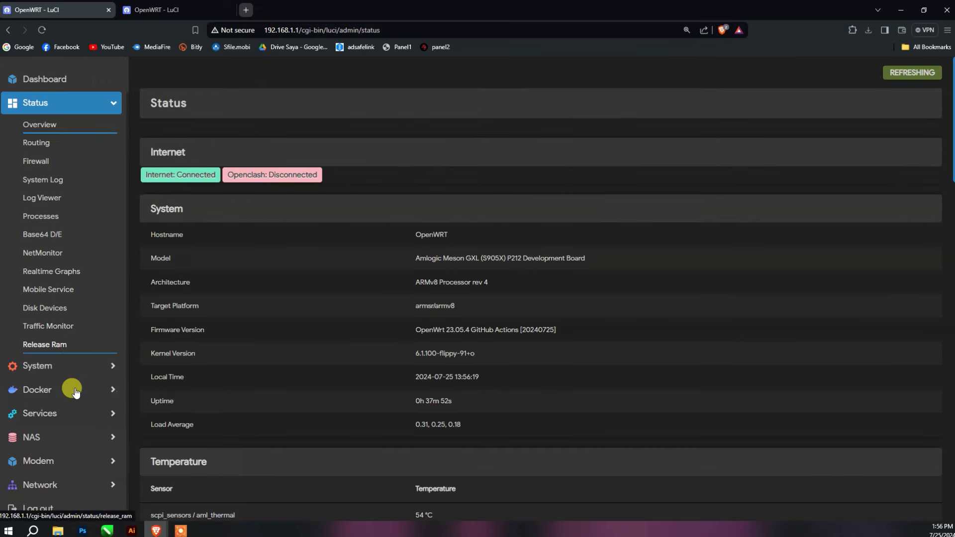
pyautogui.click(57, 378)
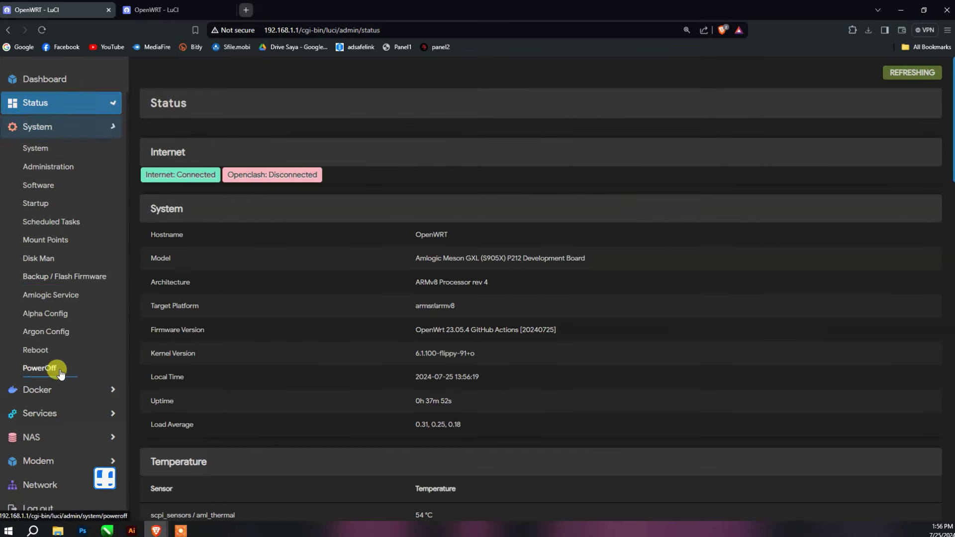
pyautogui.click(27, 148)
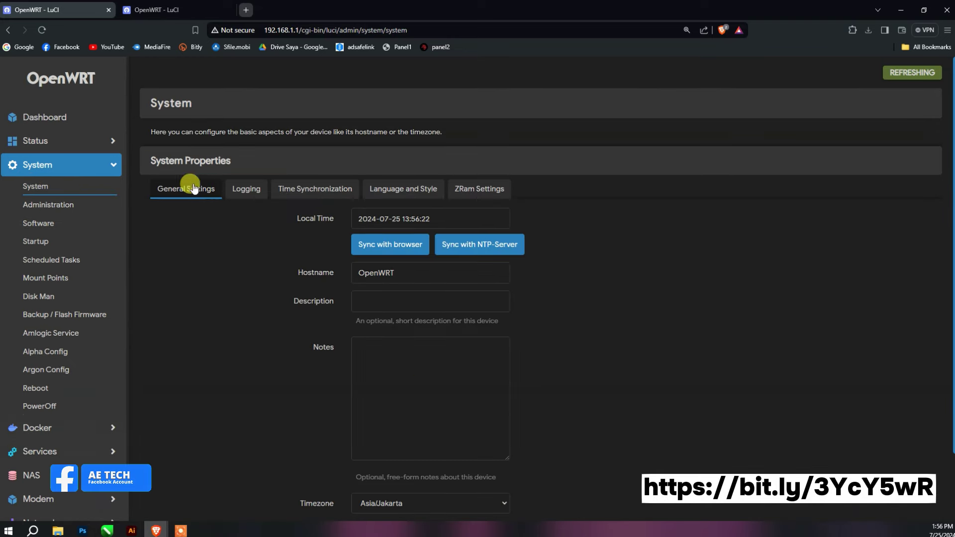
pyautogui.click(243, 192)
pyautogui.click(309, 189)
pyautogui.click(373, 188)
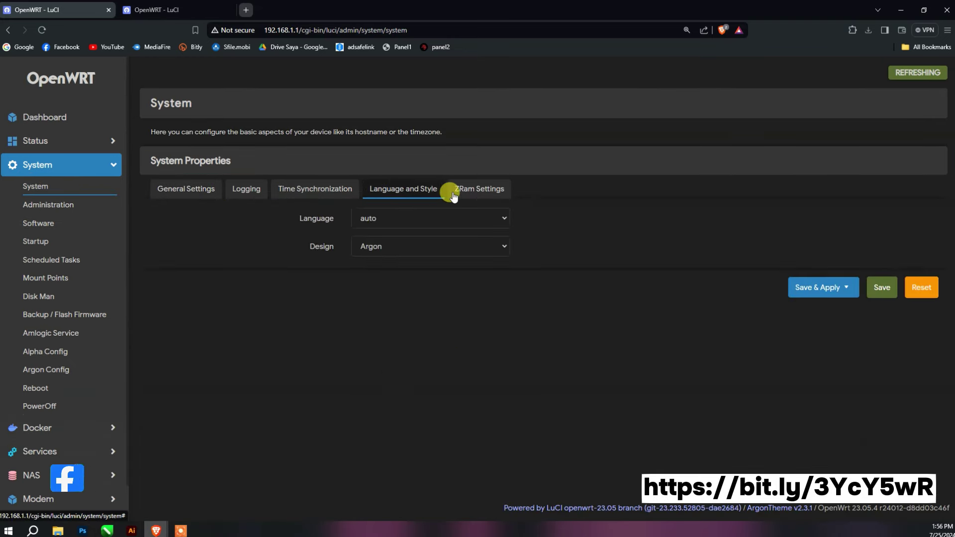
pyautogui.click(480, 190)
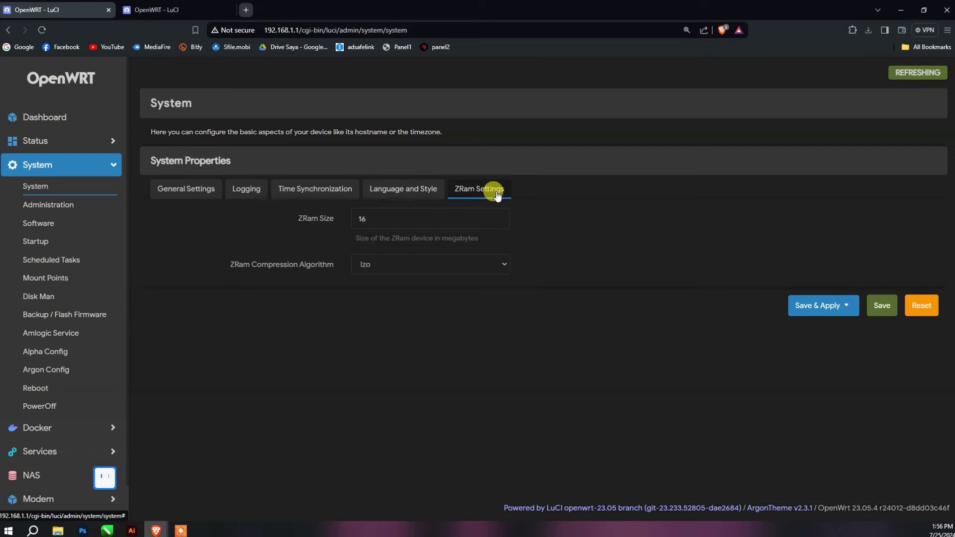
# - Check the available Design themes under Language and Style without changing the selection, and return to General Settings
pyautogui.click(404, 189)
pyautogui.click(392, 248)
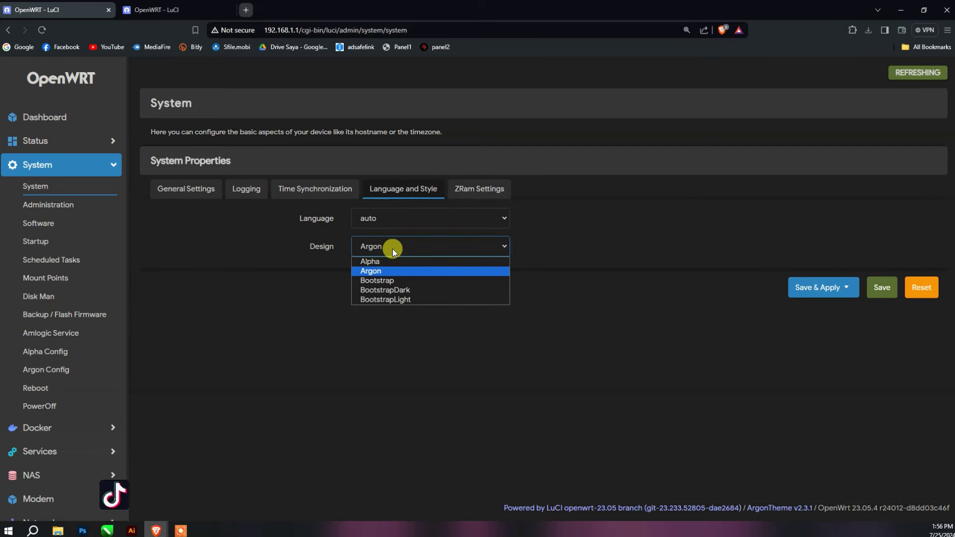
pyautogui.click(643, 249)
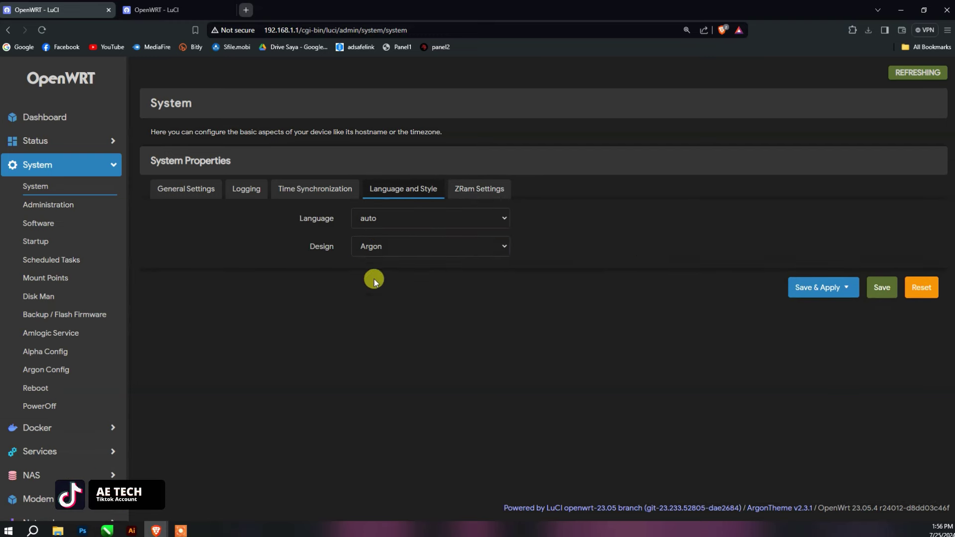
pyautogui.click(203, 193)
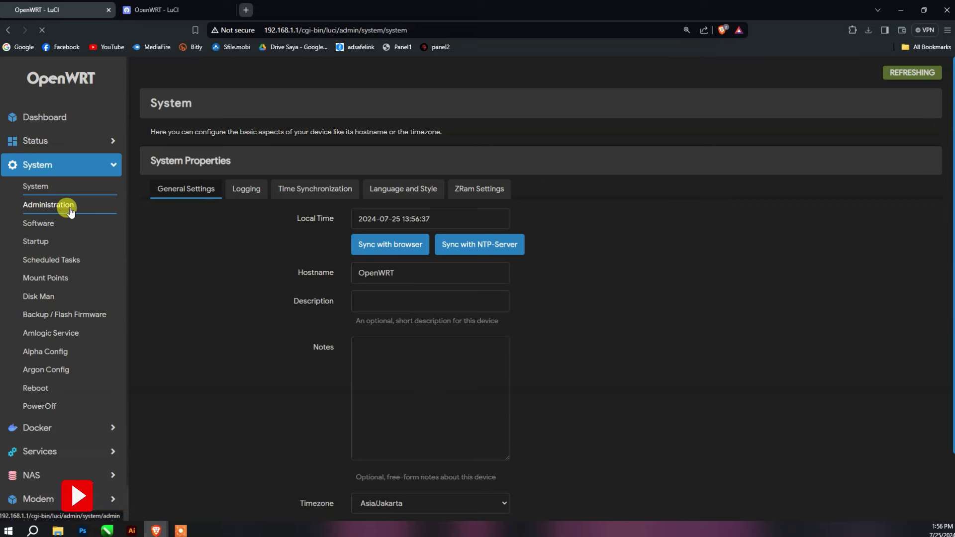
# - View the Administration, Software, Startup and Disk Man system pages
pyautogui.click(64, 205)
pyautogui.click(68, 231)
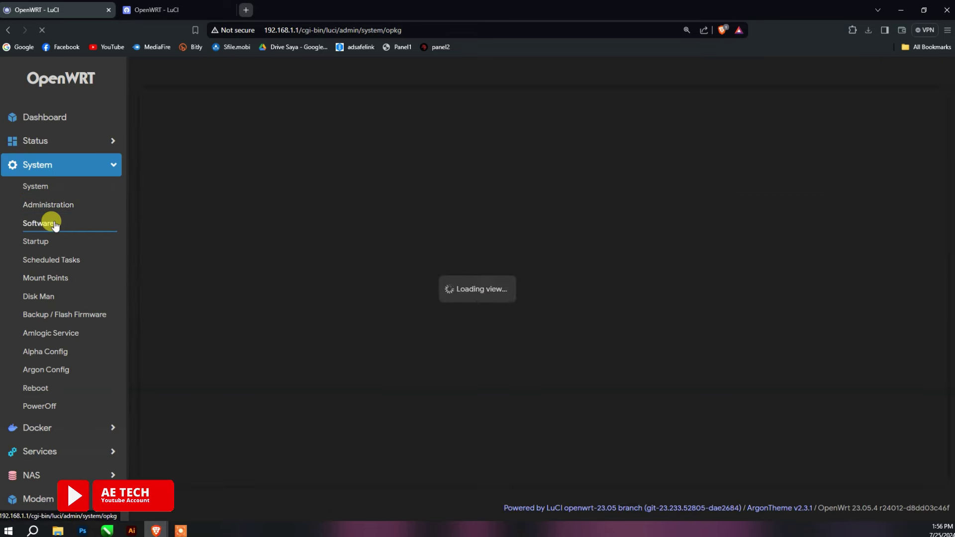
pyautogui.click(56, 244)
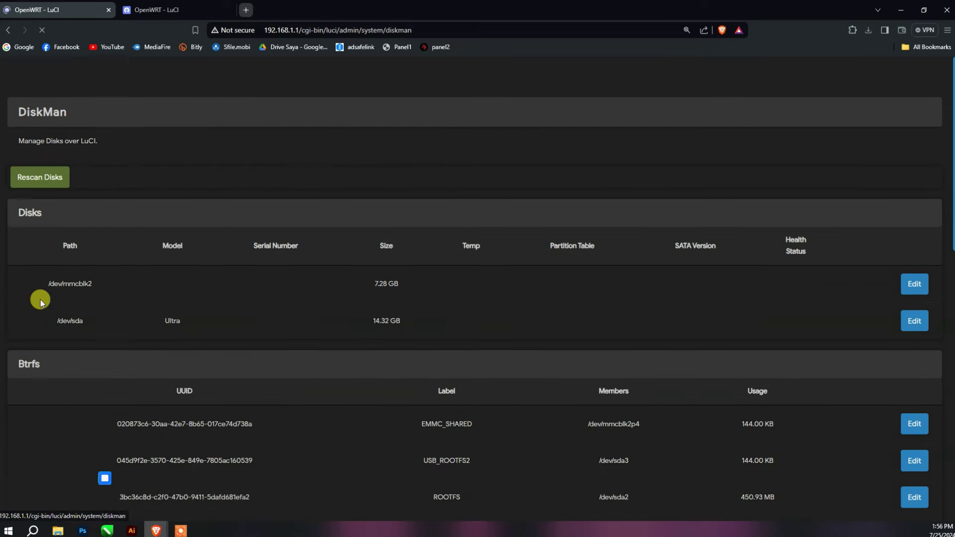
# - Open Amlogic Service's Install OpenWrt page and examine the device model list without selecting a model
pyautogui.click(54, 332)
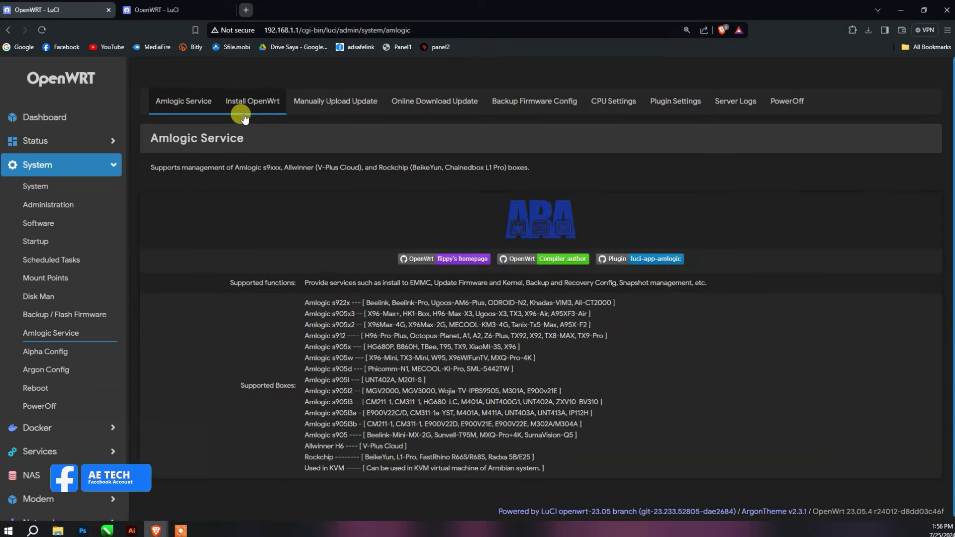
pyautogui.click(251, 102)
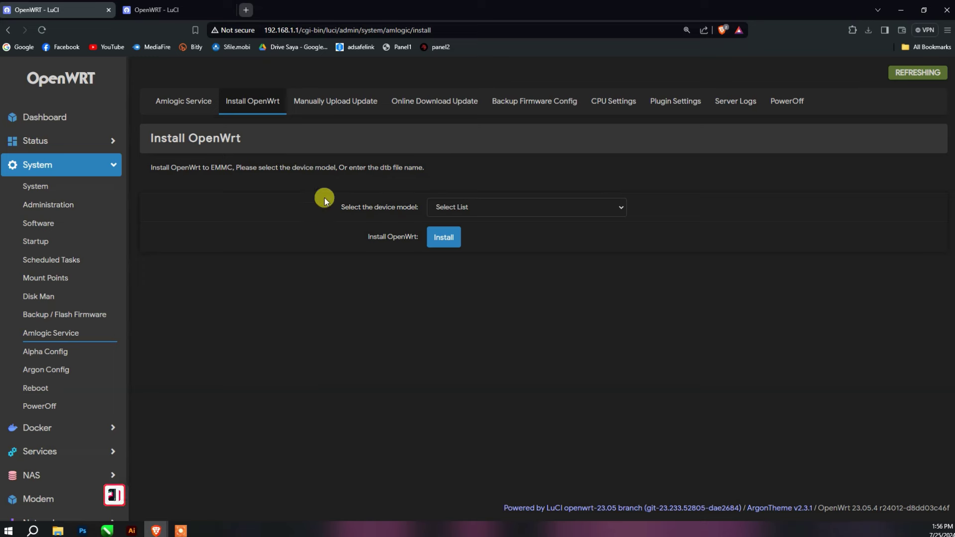
pyautogui.click(499, 208)
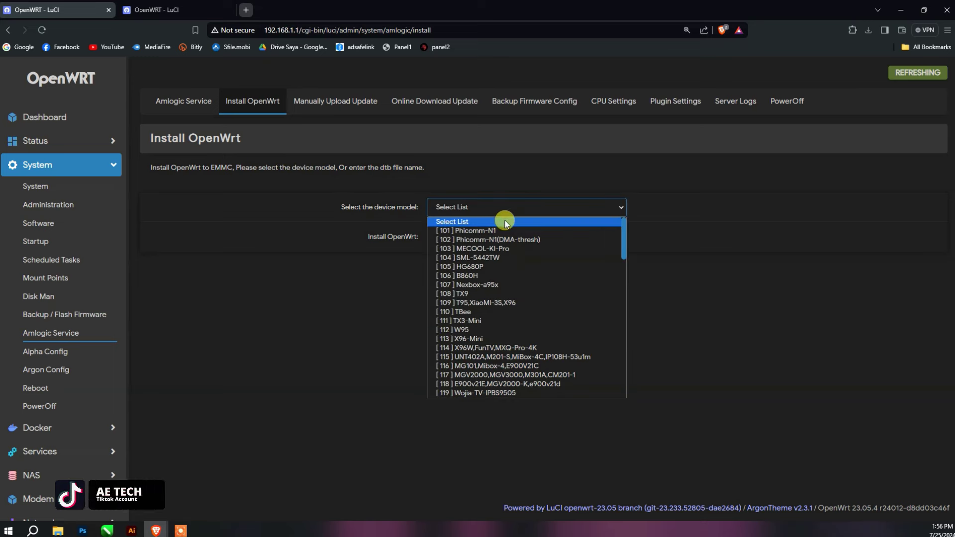
pyautogui.click(385, 271)
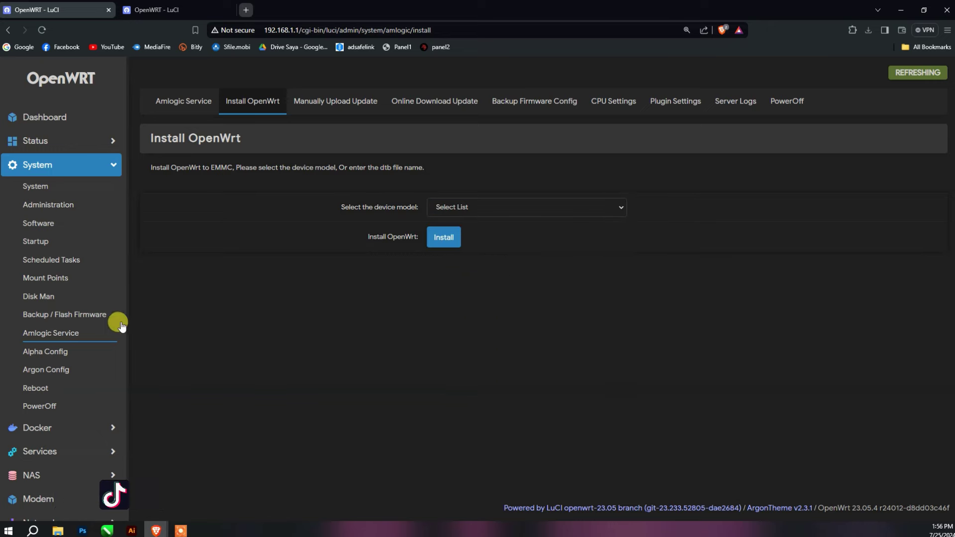
# - View the Alpha Config page, and look through Argon Config down to its background file list
pyautogui.click(57, 354)
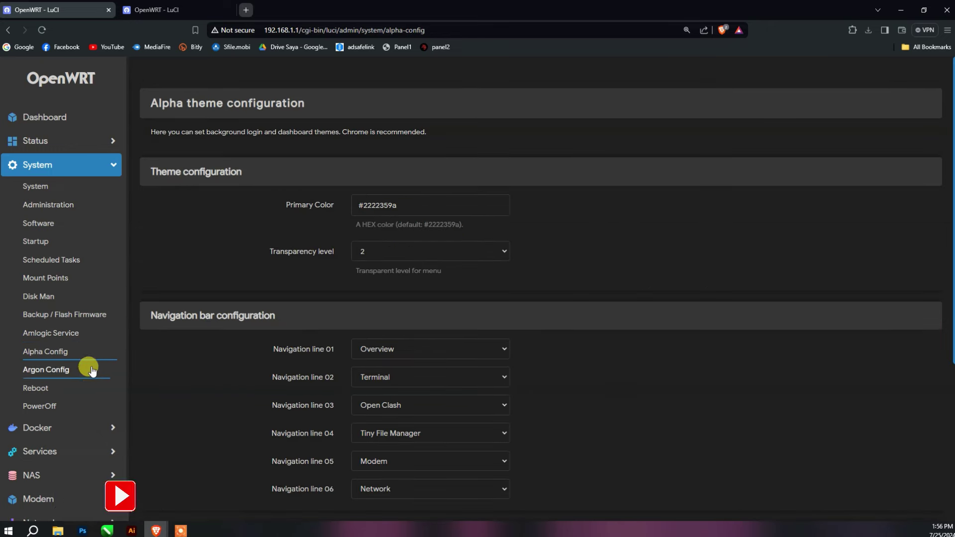
pyautogui.click(85, 372)
pyautogui.hotkey('alt', 'Left')
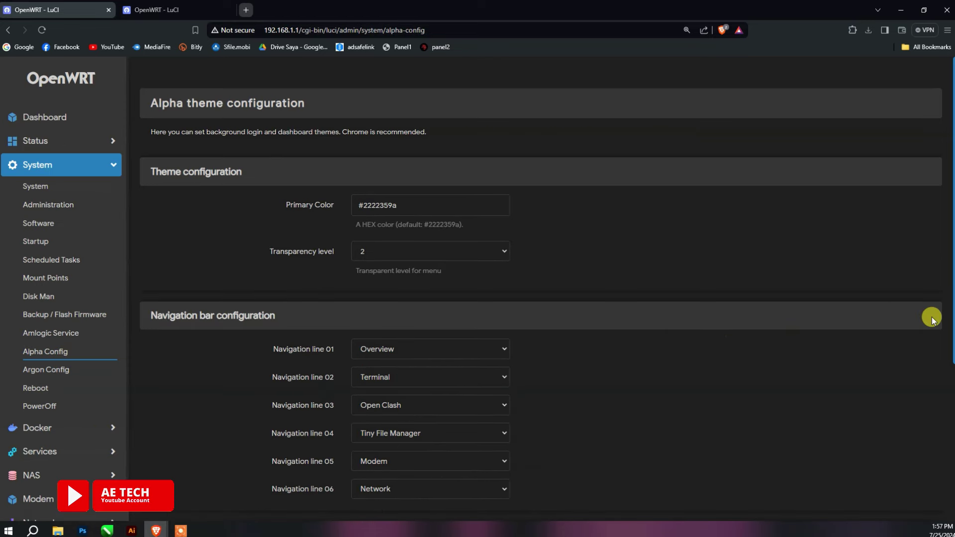
pyautogui.click(70, 368)
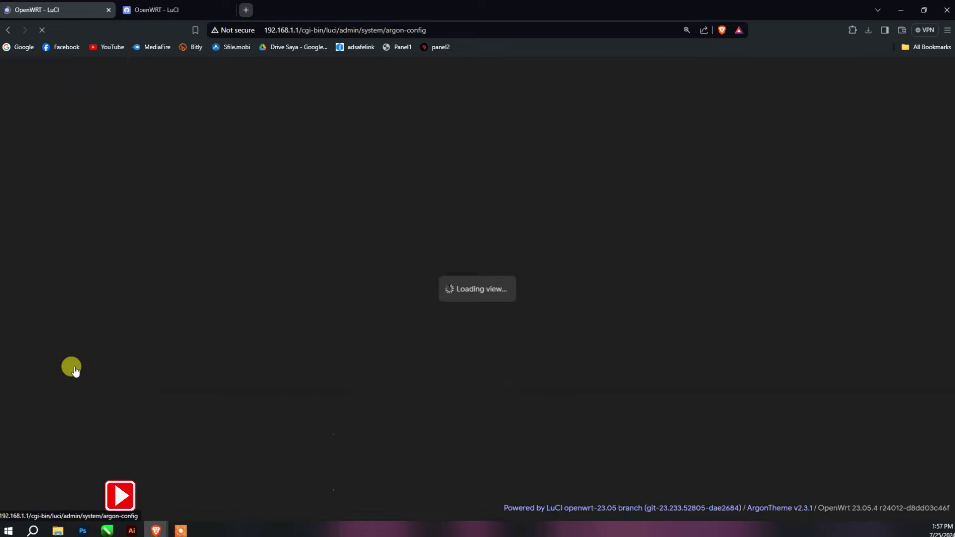
pyautogui.scroll(-5, 519, 351)
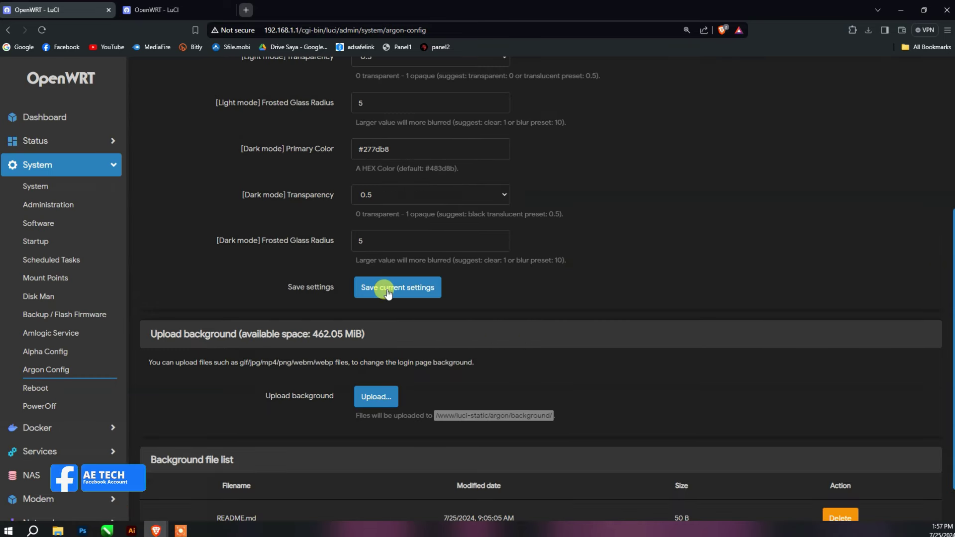
pyautogui.scroll(-1, 385, 294)
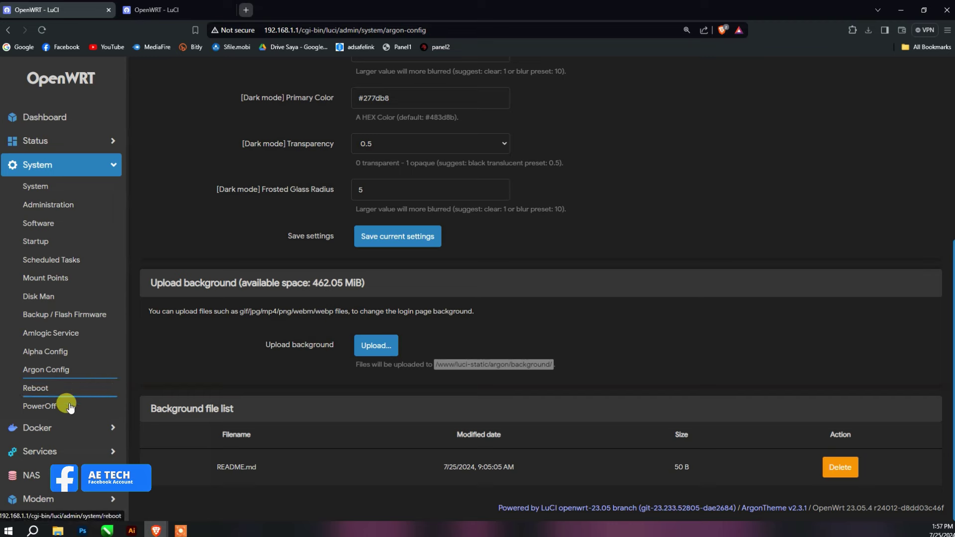
# - View the Reboot and PowerOff pages without running either, and look through Docker's global settings on its Configuration page
pyautogui.click(30, 388)
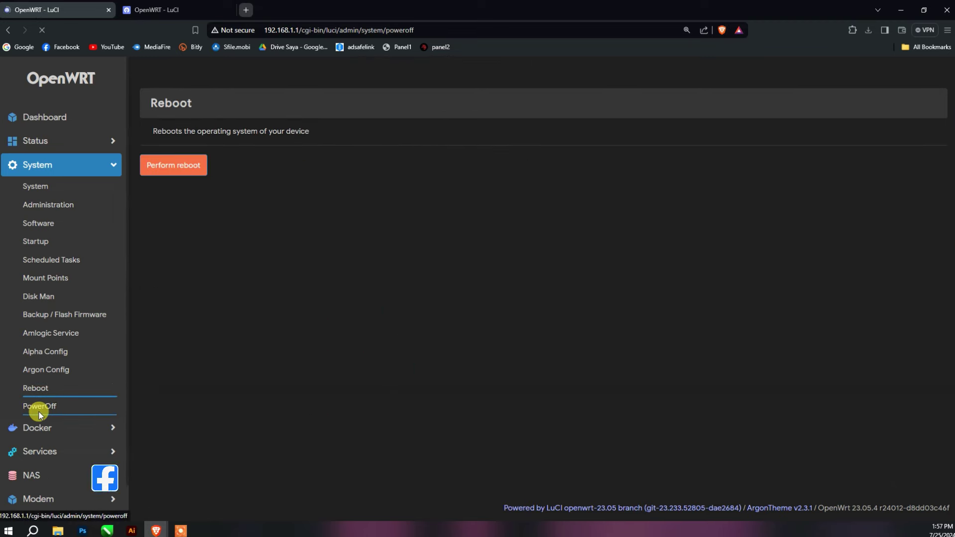
pyautogui.click(52, 390)
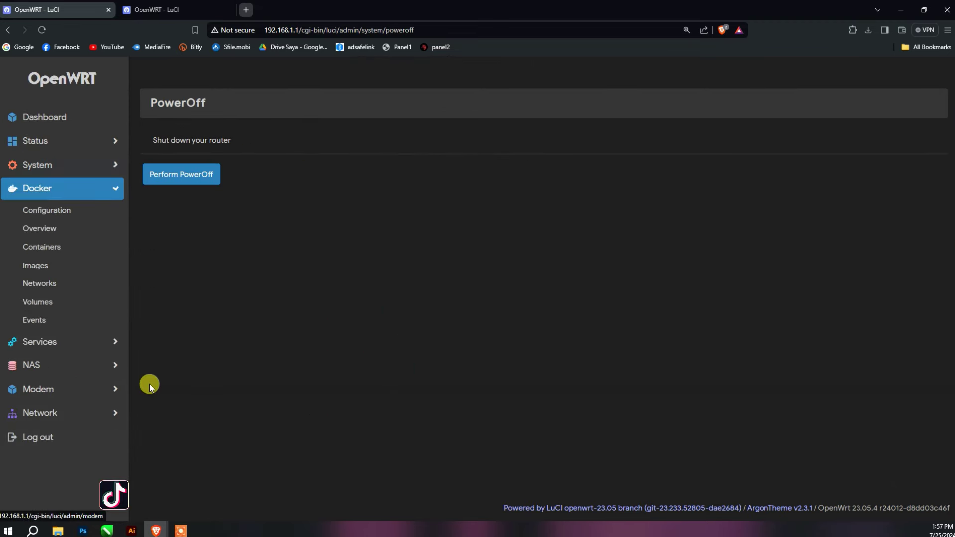
pyautogui.click(55, 213)
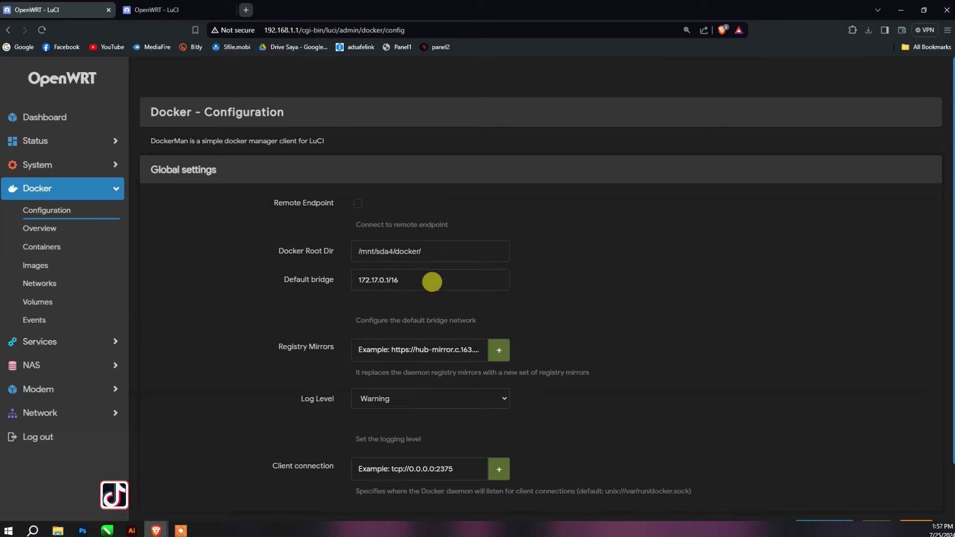
pyautogui.scroll(-2, 431, 282)
pyautogui.scroll(2, 497, 289)
# - View Docker's Overview, Containers, Images, Networks, Volumes and Events pages
pyautogui.click(82, 233)
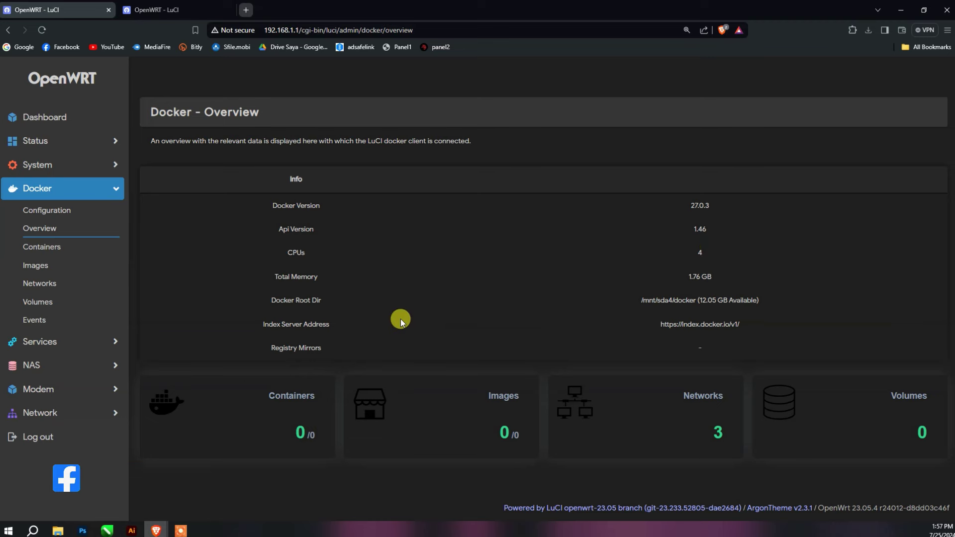
pyautogui.click(24, 247)
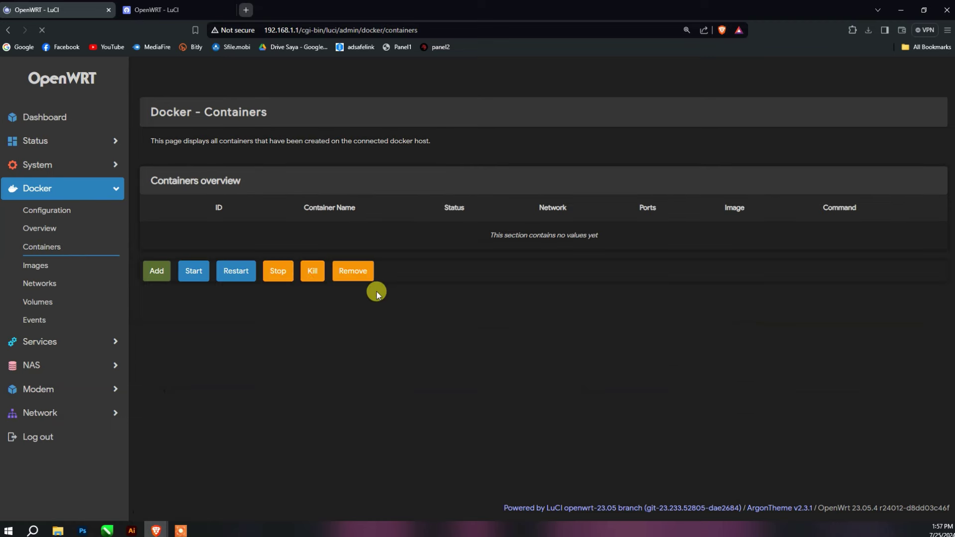
pyautogui.click(64, 268)
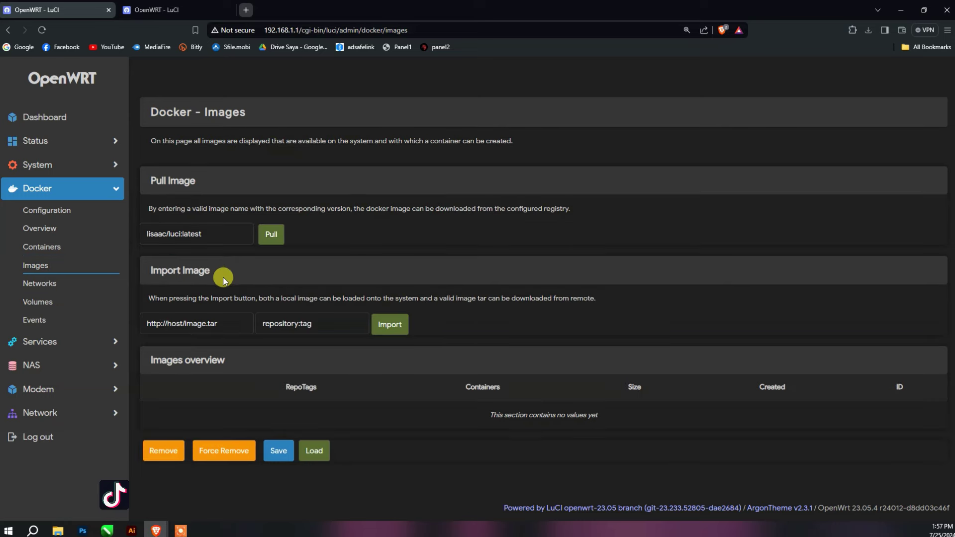
pyautogui.click(41, 285)
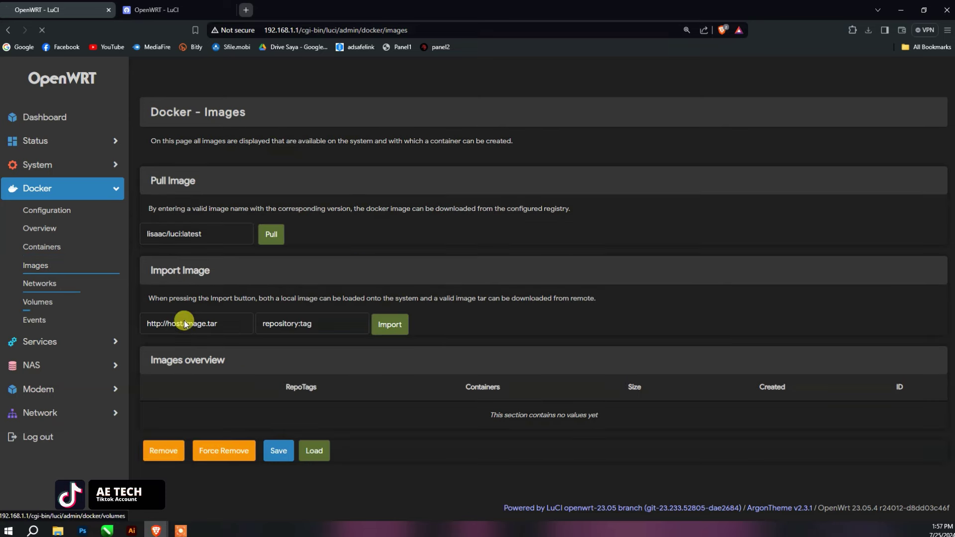
pyautogui.click(49, 303)
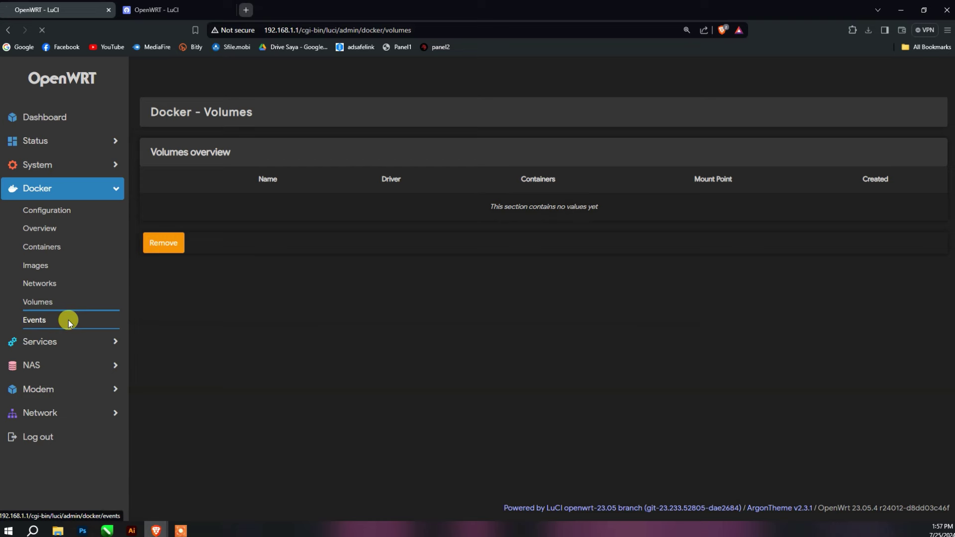
# - Open the Pass Wall service, look through its Basic Settings, and examine the component versions under App Update
pyautogui.click(75, 345)
pyautogui.click(50, 236)
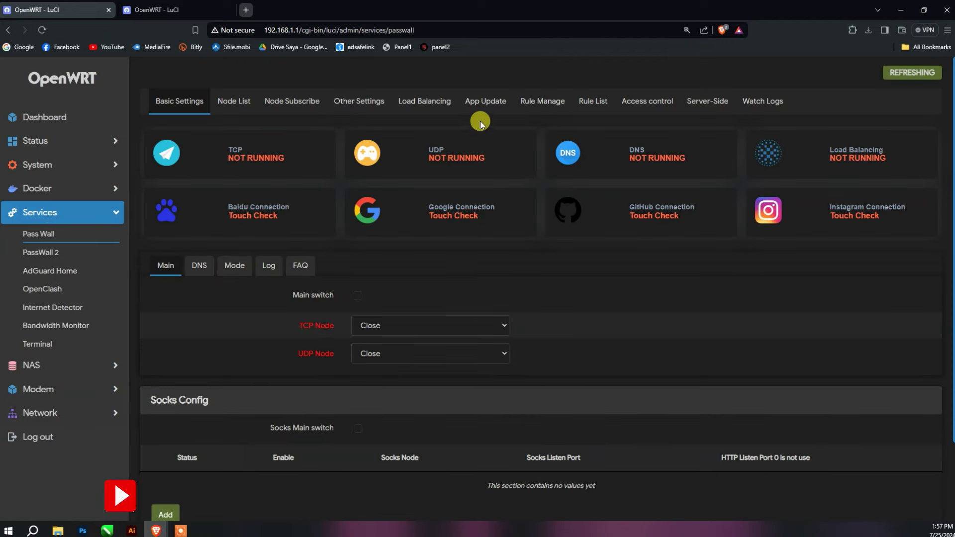
pyautogui.scroll(-3, 486, 234)
pyautogui.scroll(3, 486, 234)
pyautogui.click(499, 105)
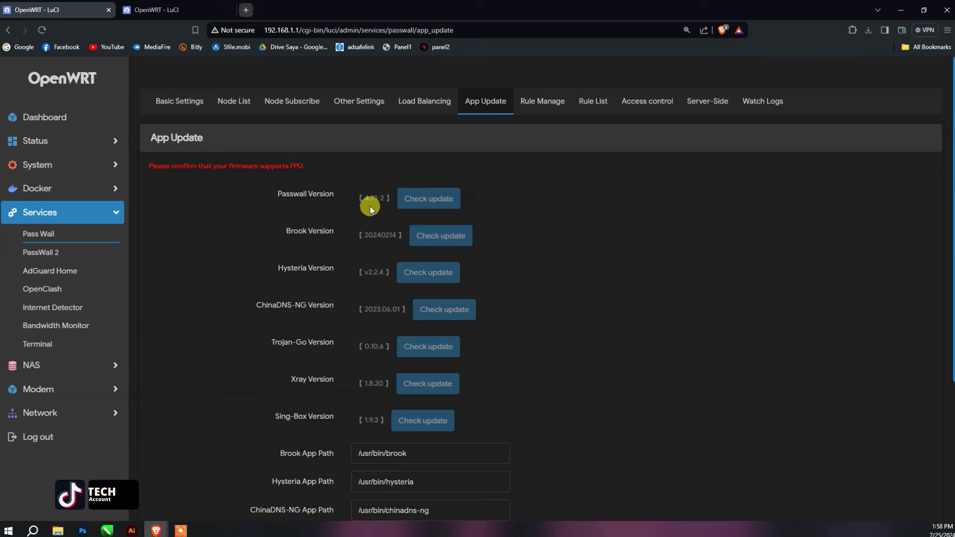
pyautogui.scroll(-1, 351, 237)
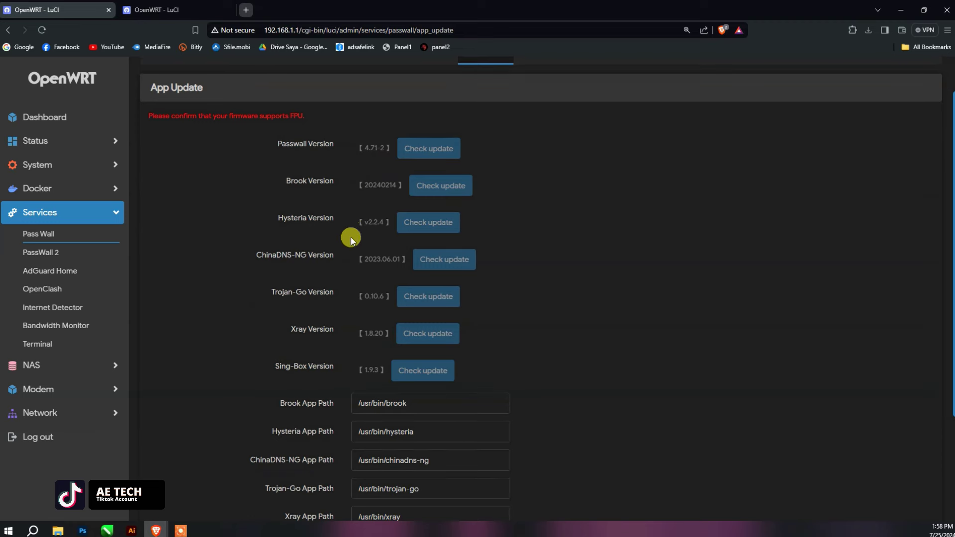
# - Review the component app paths in the lower part of Pass Wall's App Update page
pyautogui.scroll(-1, 305, 285)
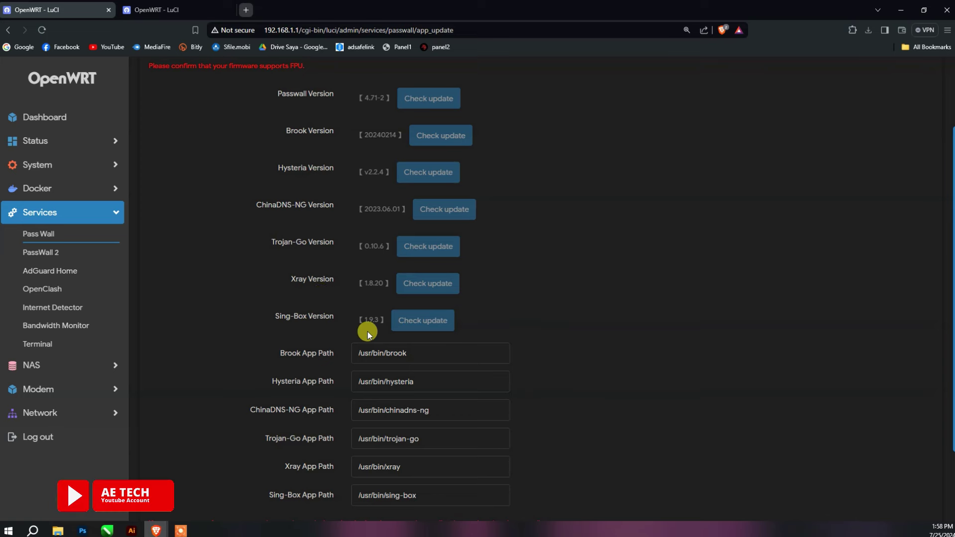
pyautogui.scroll(-2, 368, 332)
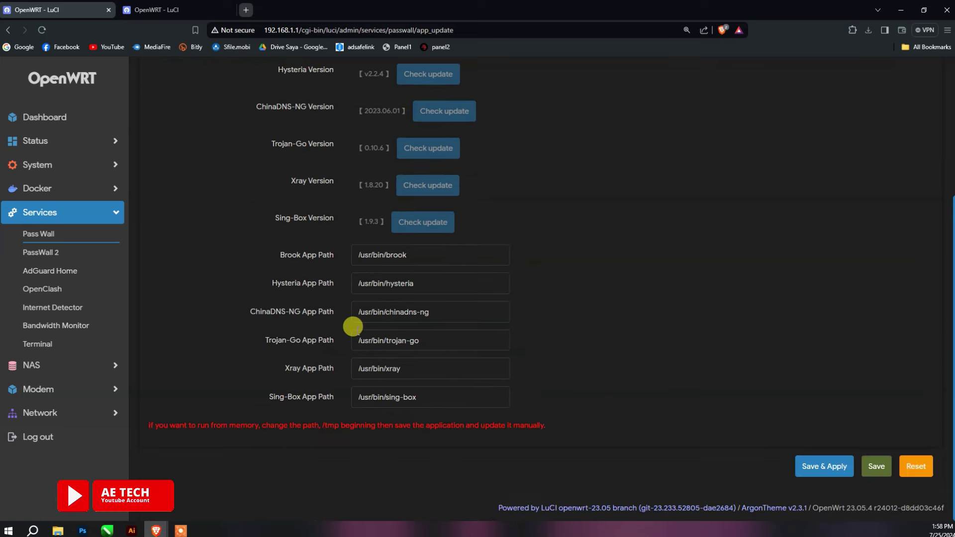
pyautogui.scroll(4, 352, 325)
# - Open the PassWall 2 service, look through its Basic Settings, and view its App Update page
pyautogui.click(78, 249)
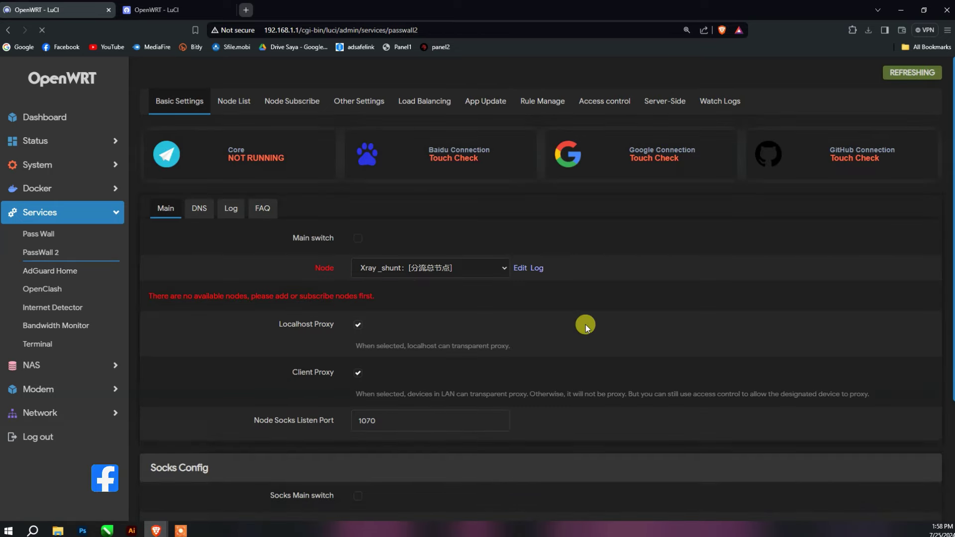
pyautogui.scroll(-3, 604, 333)
pyautogui.scroll(3, 604, 332)
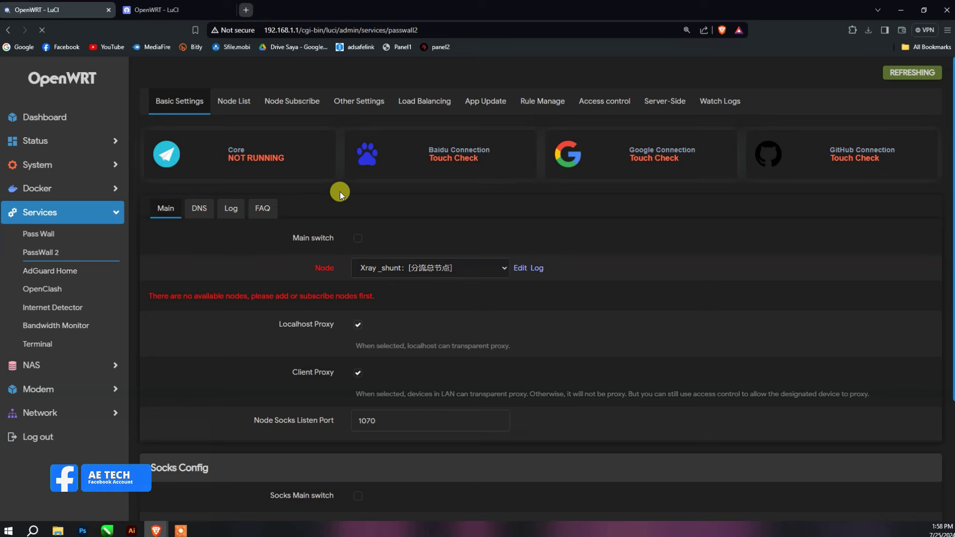
pyautogui.click(486, 102)
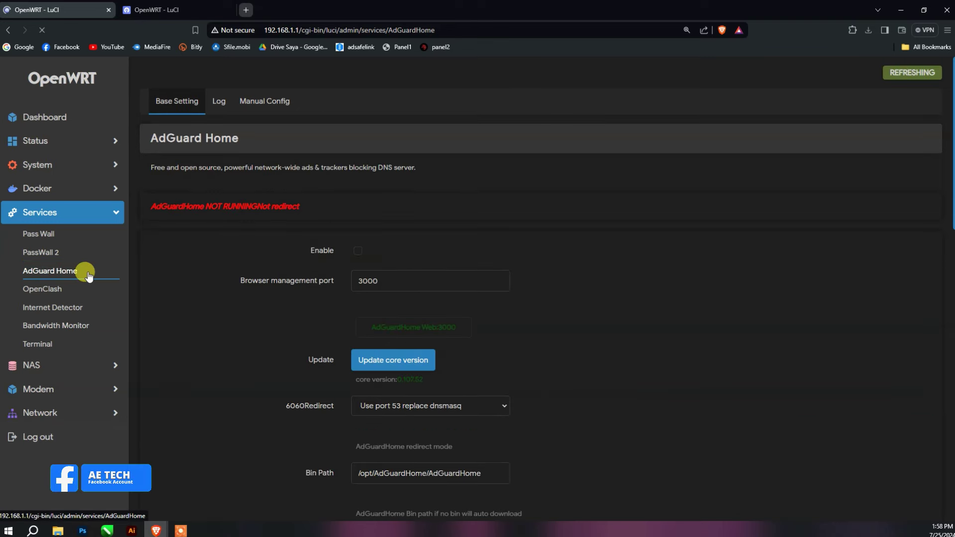
# - Look through AdGuard Home's base settings down to the update download links, and view its Manual Config page
pyautogui.scroll(-15, 566, 238)
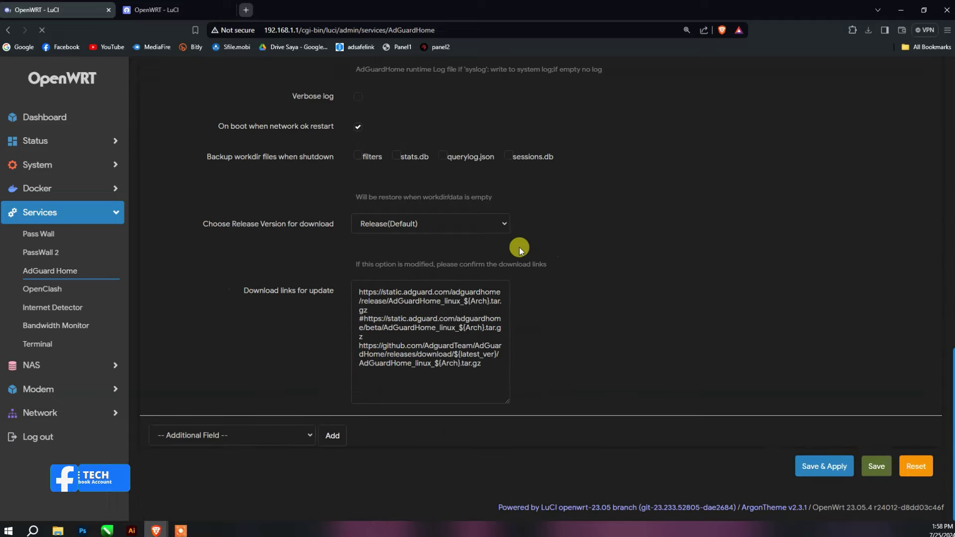
pyautogui.scroll(2, 554, 246)
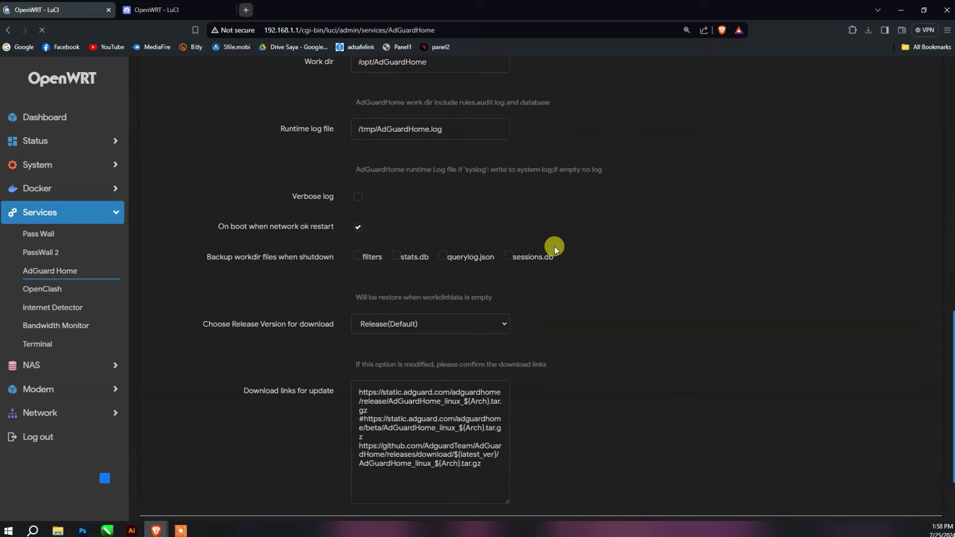
pyautogui.scroll(14, 452, 231)
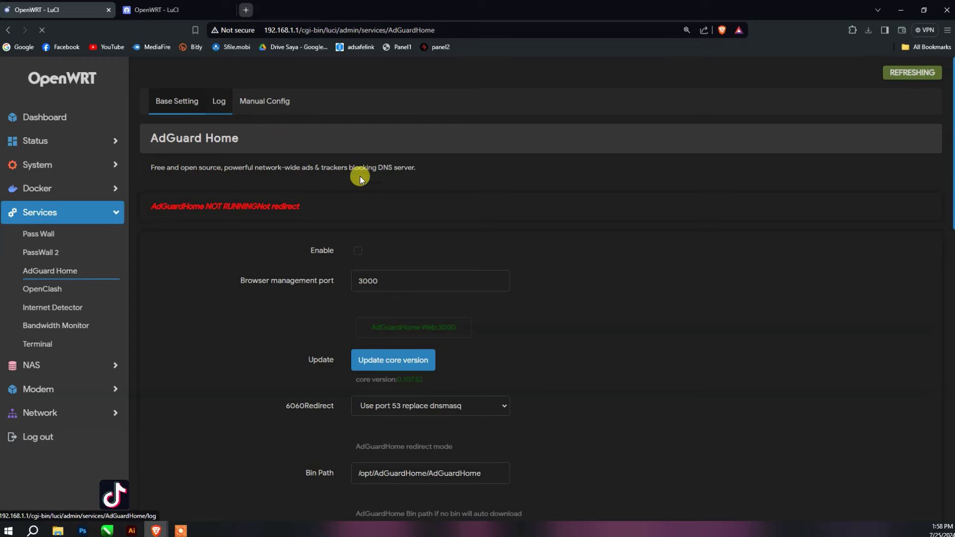
pyautogui.click(280, 110)
pyautogui.scroll(-10, 474, 215)
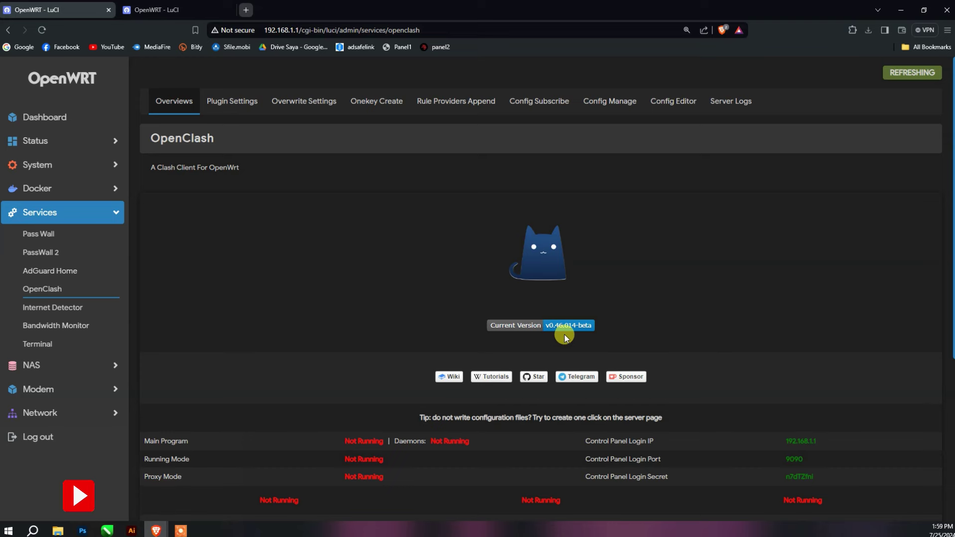
# - Examine OpenClash's overview, look through its Config Manage page, and return to the overview
pyautogui.scroll(-5, 420, 313)
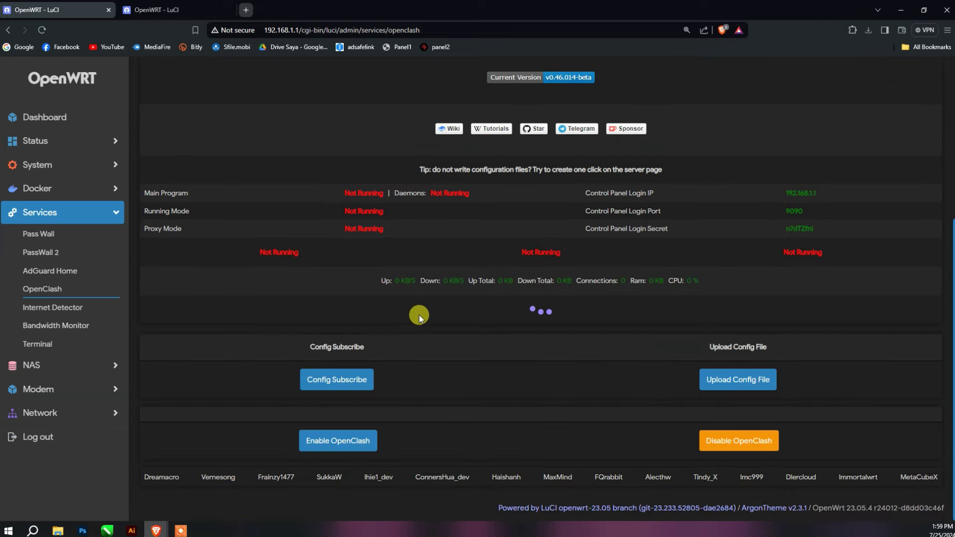
pyautogui.scroll(5, 419, 316)
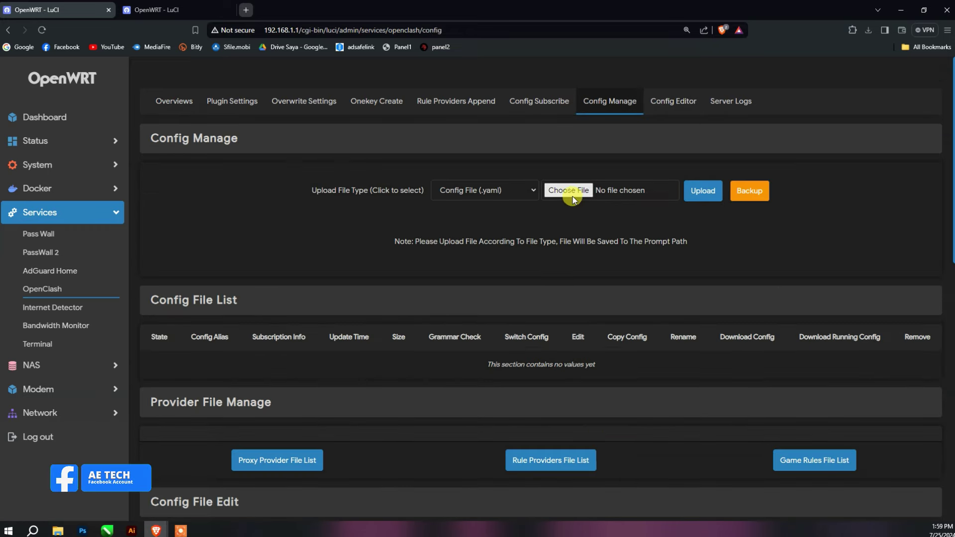
pyautogui.scroll(-3, 572, 196)
pyautogui.scroll(2, 584, 208)
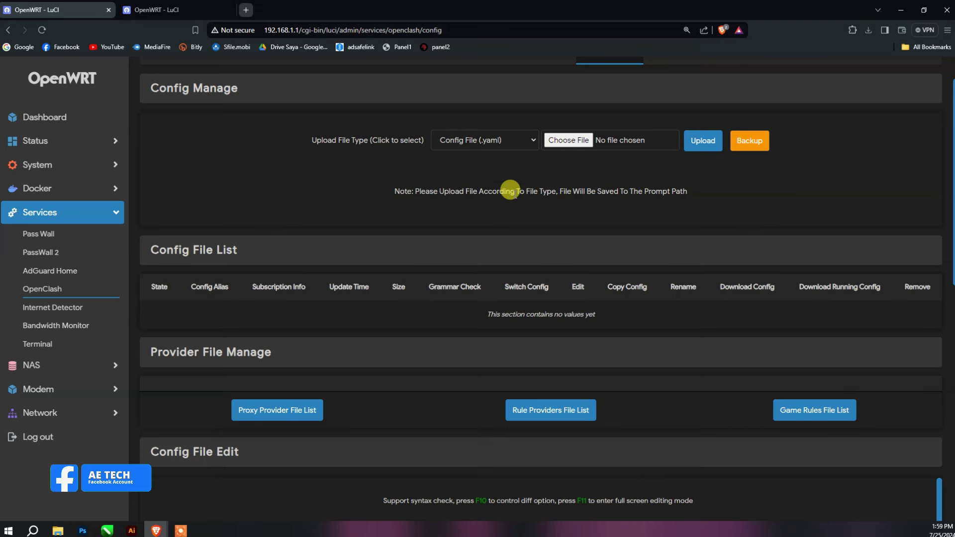
pyautogui.scroll(1, 562, 204)
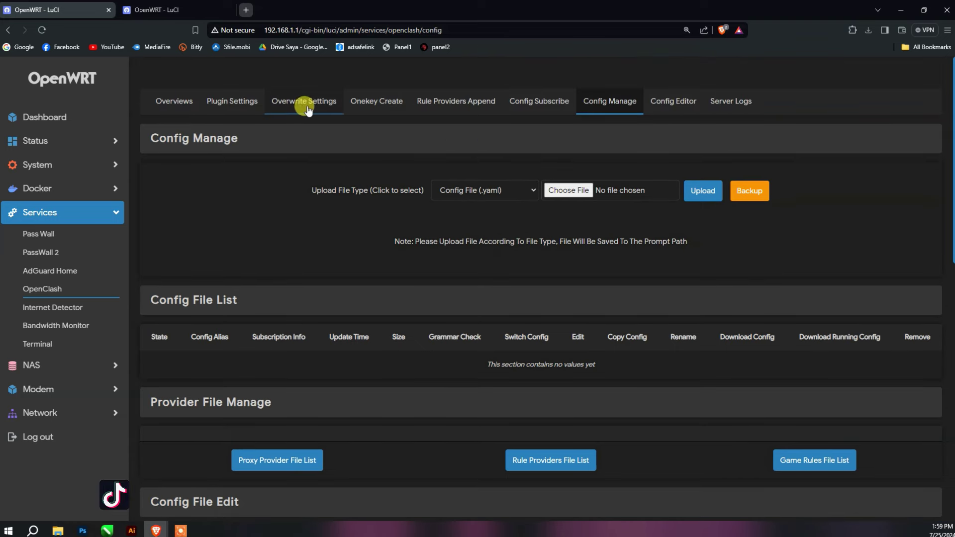
pyautogui.click(166, 101)
# - View the Internet Detector's status and service instances, the Bandwidth Monitor's traffic distribution, and the Terminal page
pyautogui.click(76, 307)
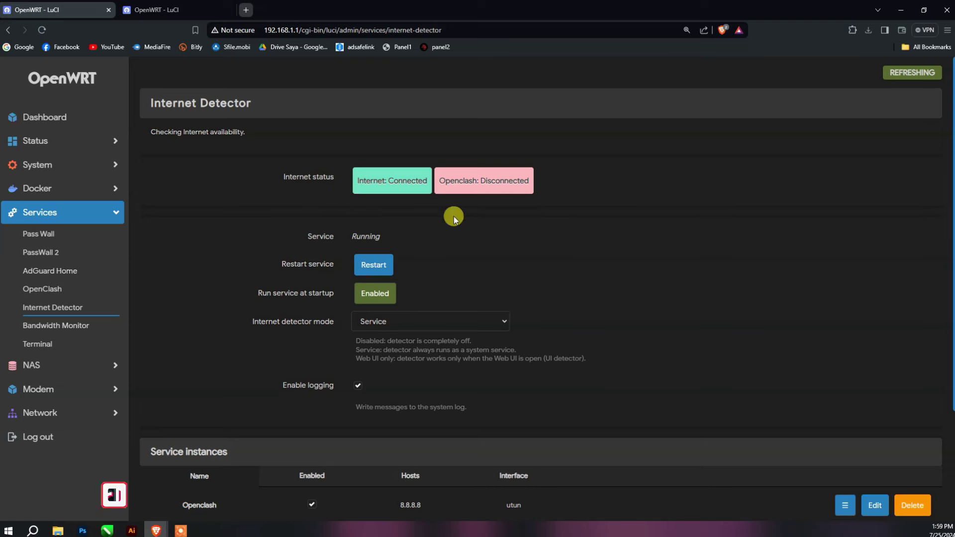
pyautogui.scroll(-3, 513, 259)
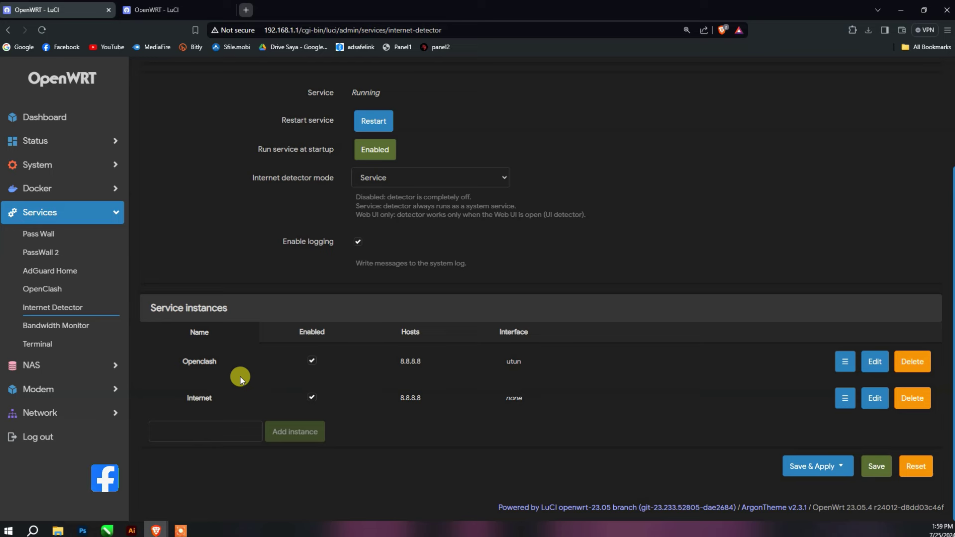
pyautogui.click(79, 323)
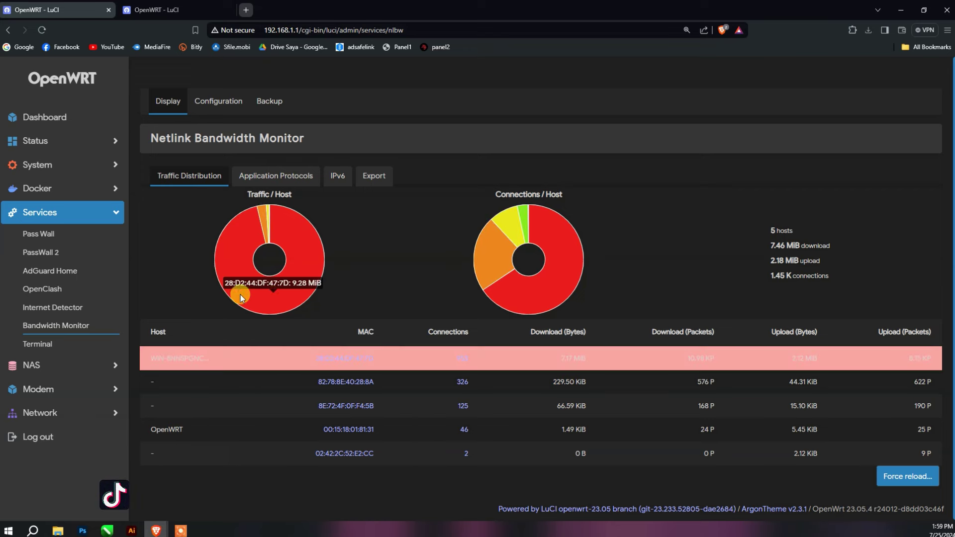
pyautogui.click(37, 344)
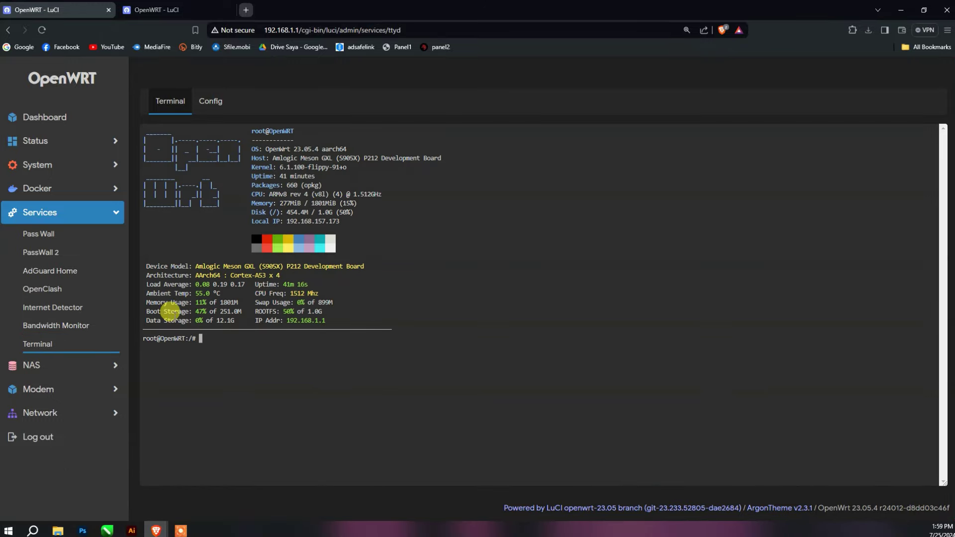
# - Open the NAS S.M.A.R.T page and look through its Settings, Scheduled Tasks and Logs
pyautogui.click(30, 364)
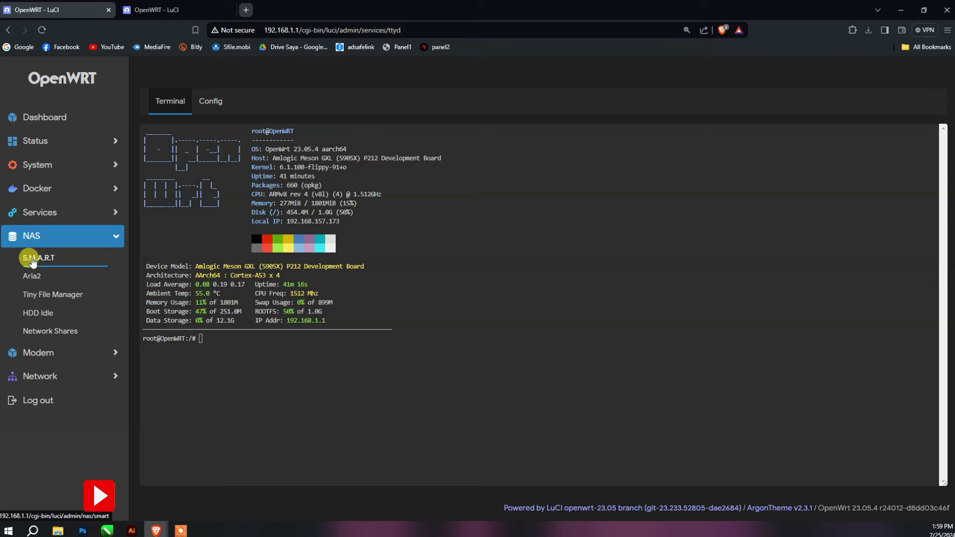
pyautogui.click(43, 257)
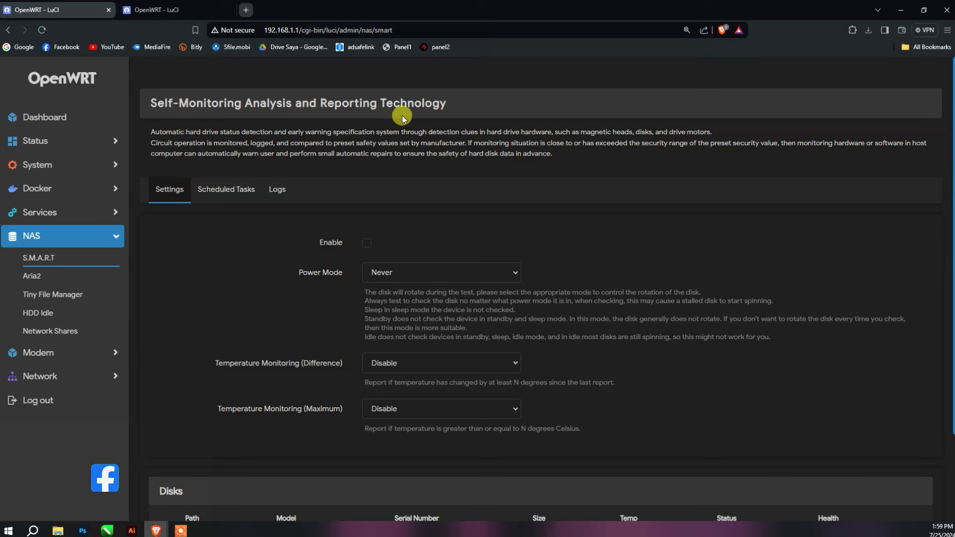
pyautogui.scroll(-2, 298, 139)
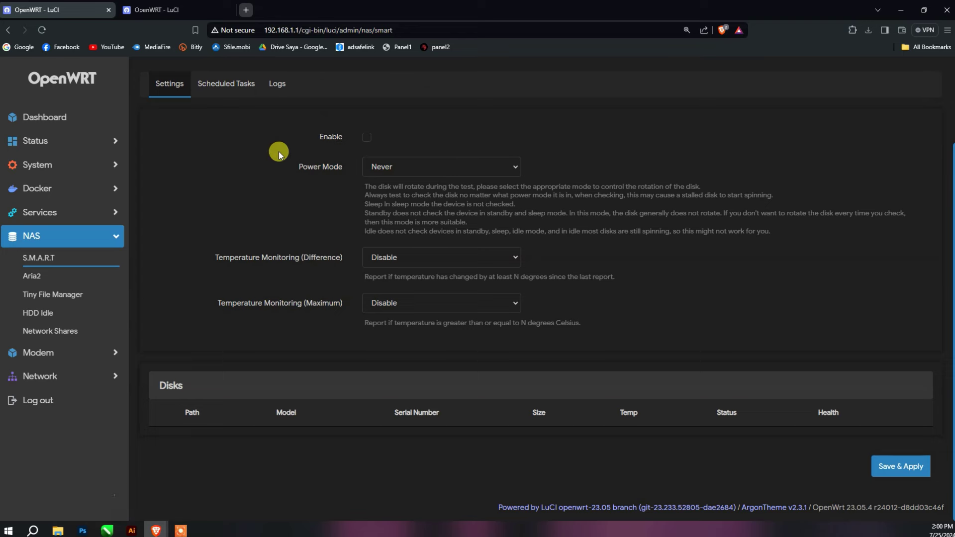
pyautogui.scroll(2, 280, 151)
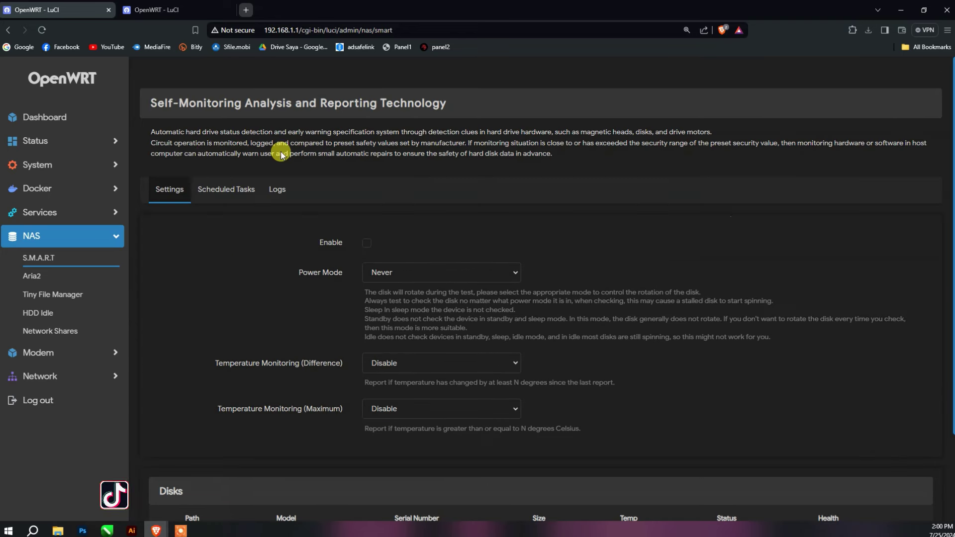
pyautogui.click(225, 199)
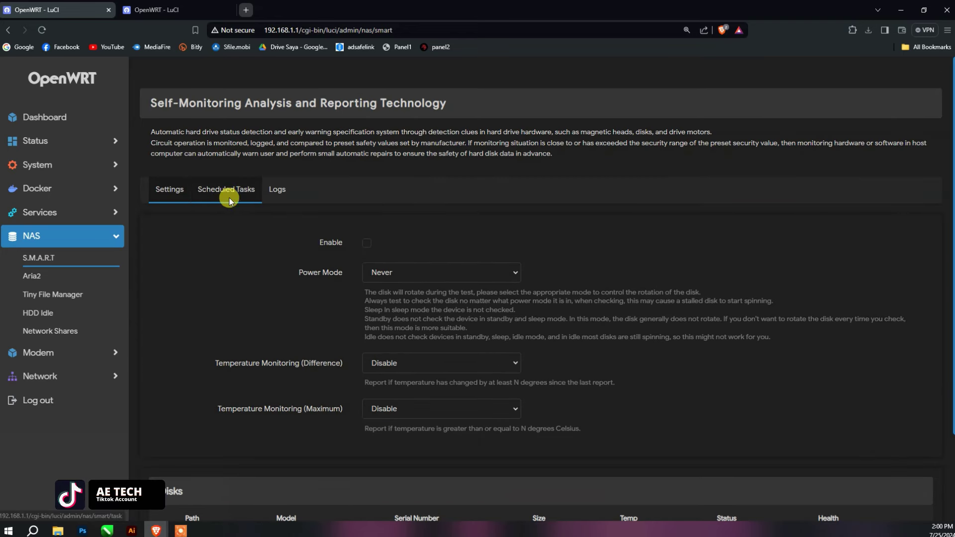
pyautogui.click(274, 196)
pyautogui.click(170, 196)
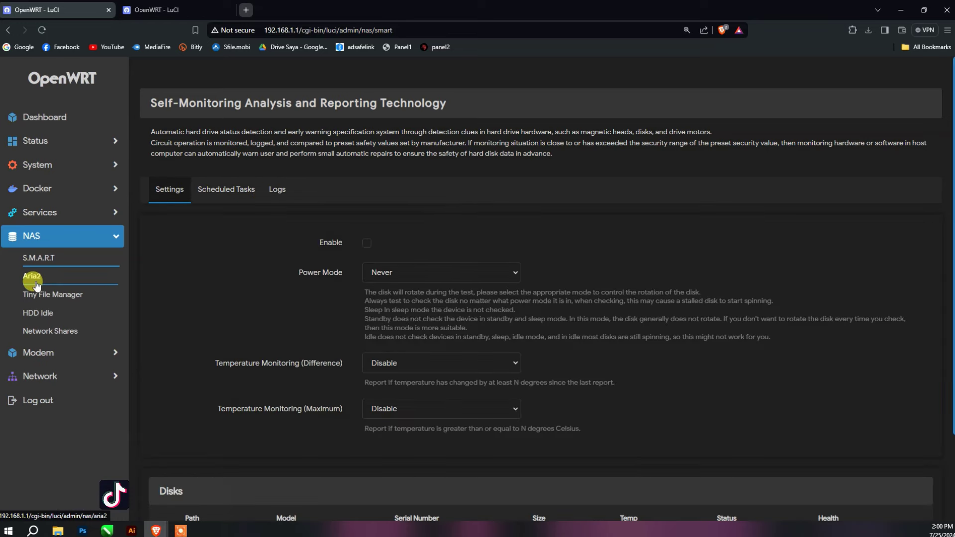
# - Open the NAS Aria2 page and look through its running status and Basic Options
pyautogui.click(31, 275)
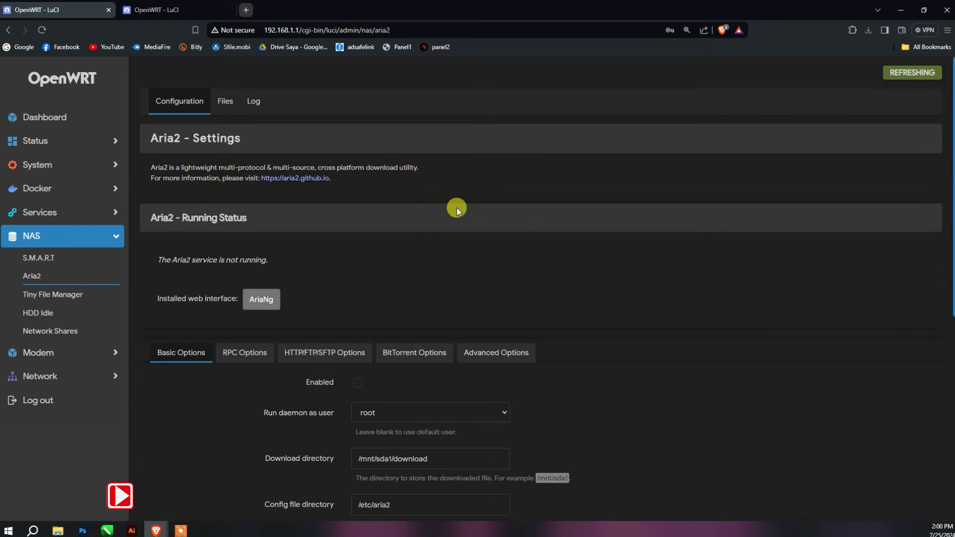
pyautogui.scroll(-5, 457, 210)
pyautogui.scroll(5, 452, 203)
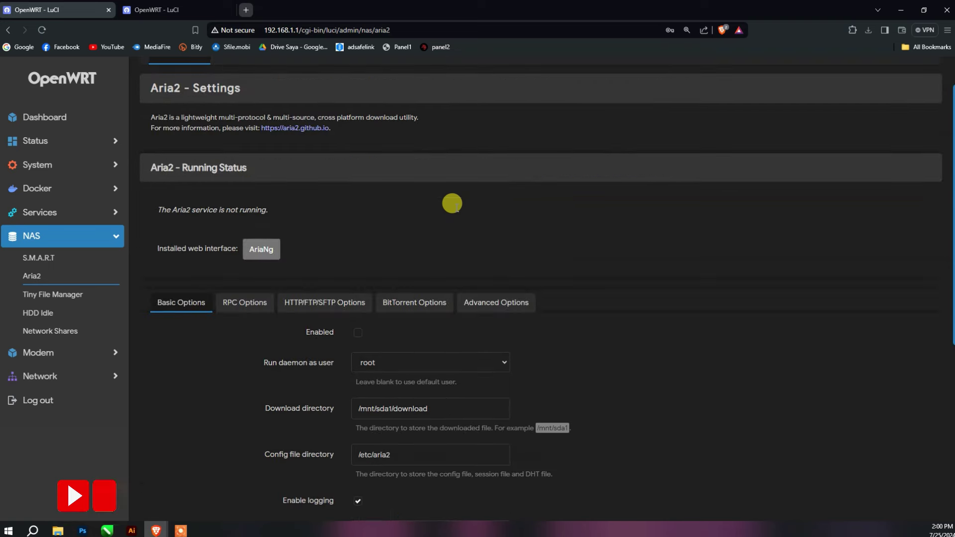
pyautogui.scroll(-7, 447, 213)
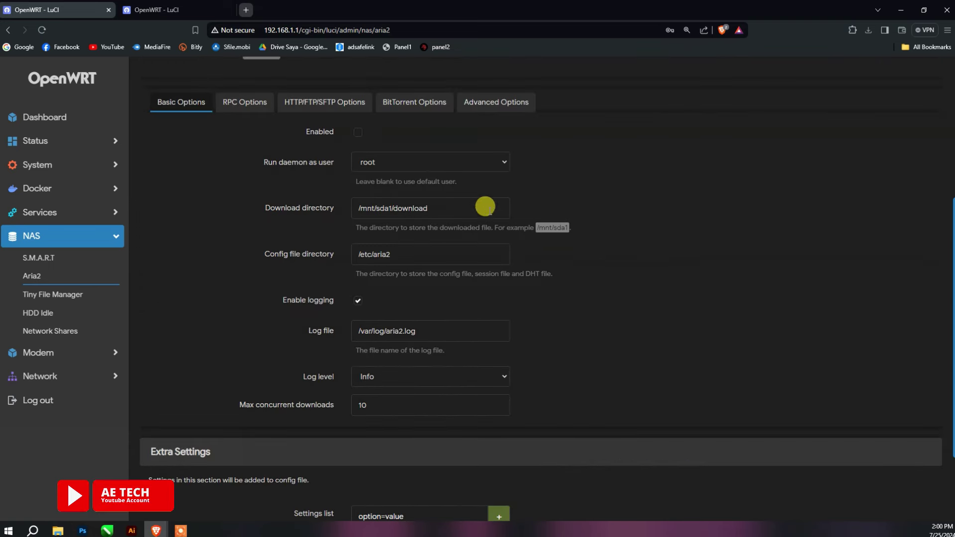
pyautogui.scroll(7, 607, 234)
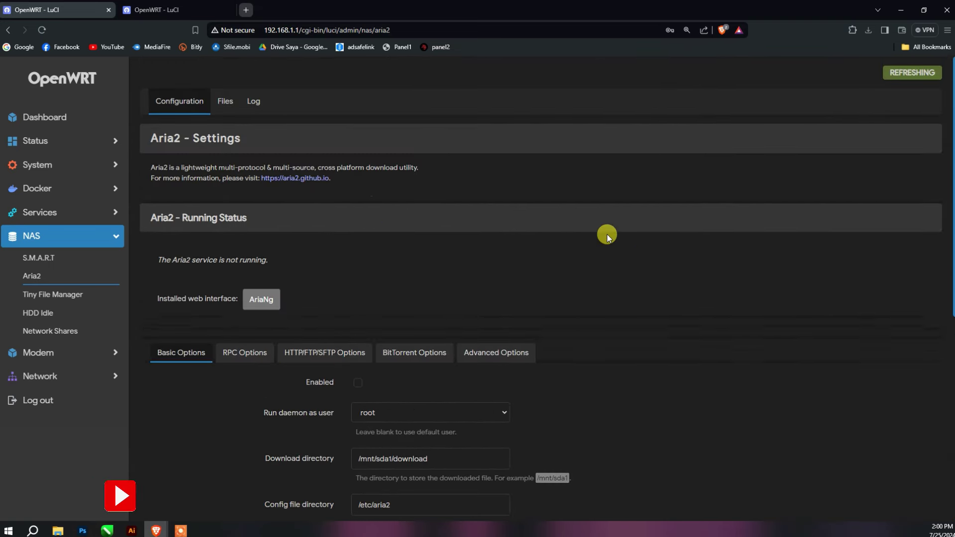
# - View Aria2's HTTP/FTP/SFTP, BitTorrent and Advanced Options, and review the Basic Options down to Extra Settings
pyautogui.click(356, 352)
pyautogui.click(435, 353)
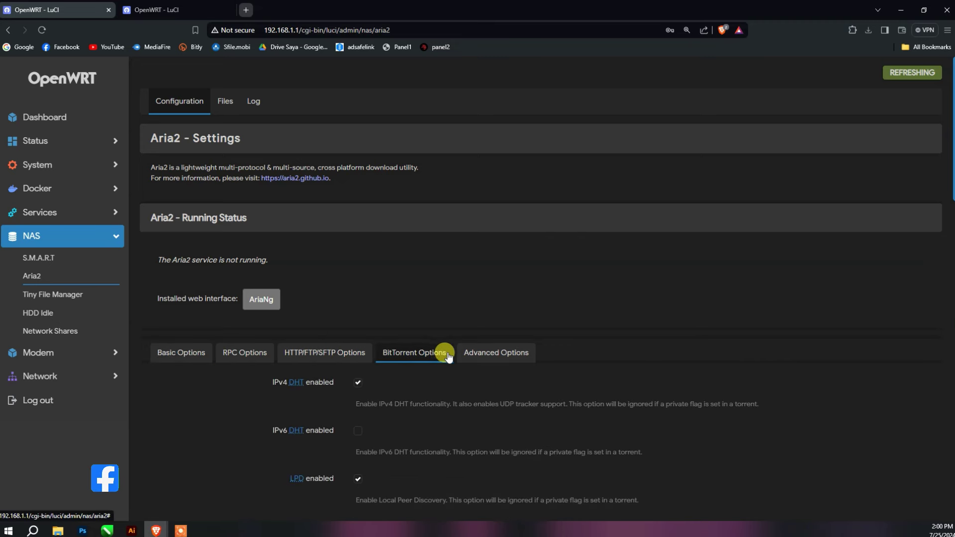
pyautogui.click(495, 352)
pyautogui.click(181, 353)
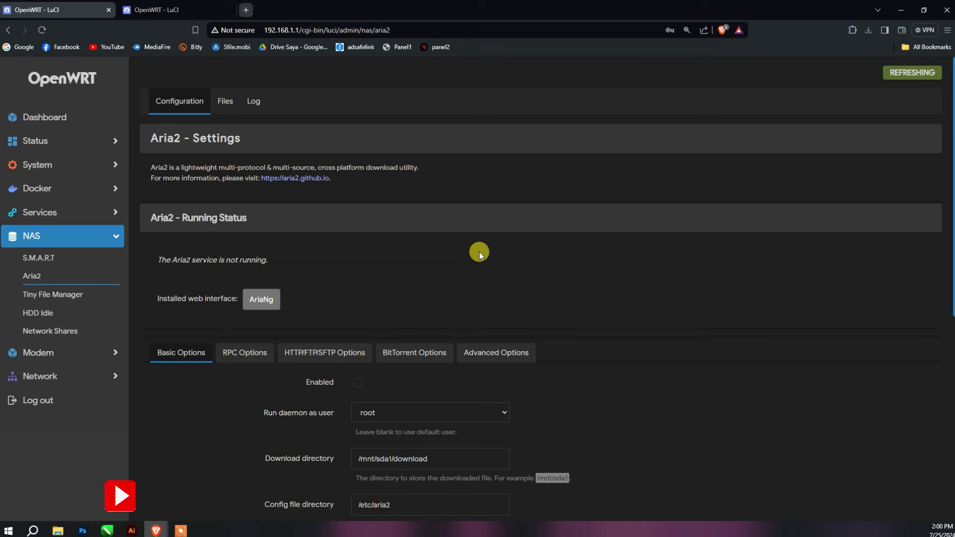
pyautogui.scroll(-7, 479, 252)
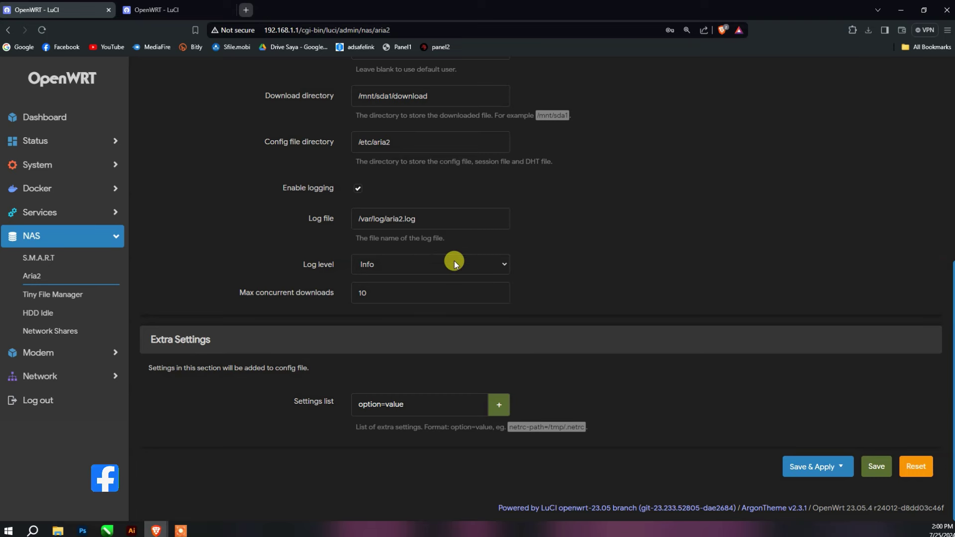
pyautogui.scroll(4, 455, 262)
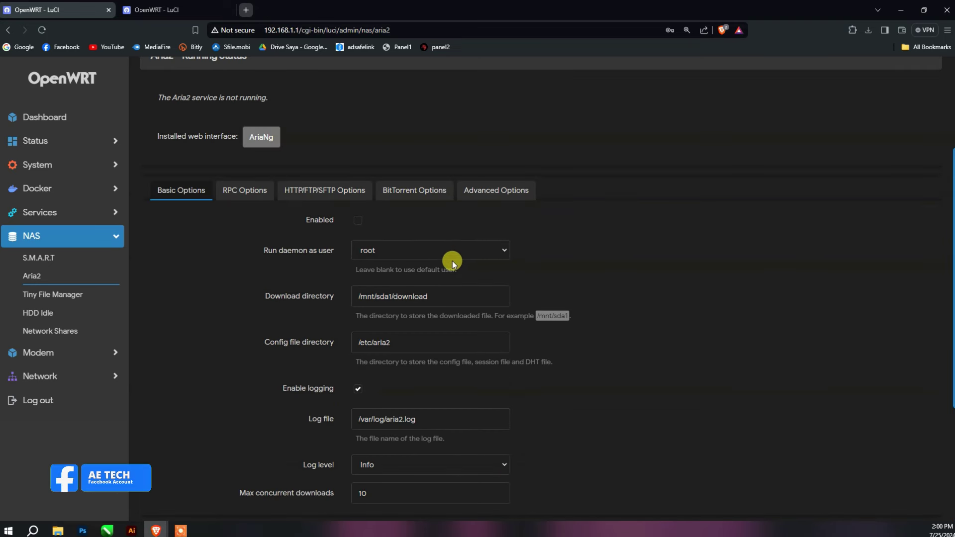
pyautogui.scroll(2, 452, 260)
# - Open Tiny File Manager and look through the folders in the root directory
pyautogui.click(52, 294)
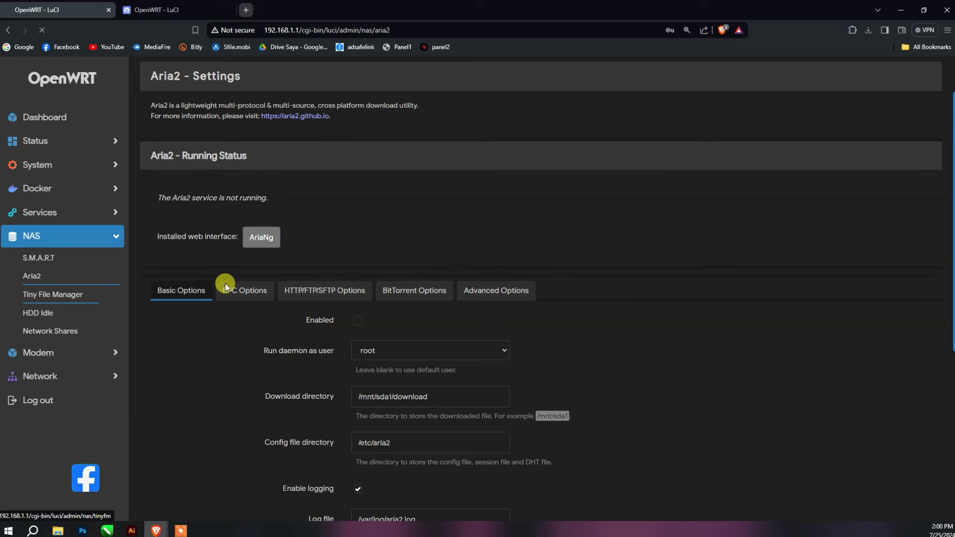
pyautogui.scroll(-2, 344, 281)
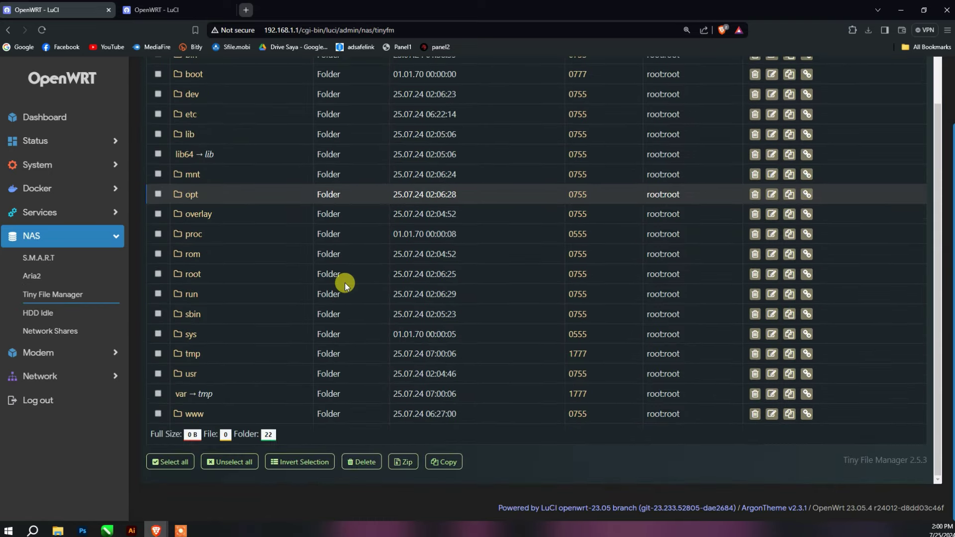
pyautogui.scroll(2, 345, 282)
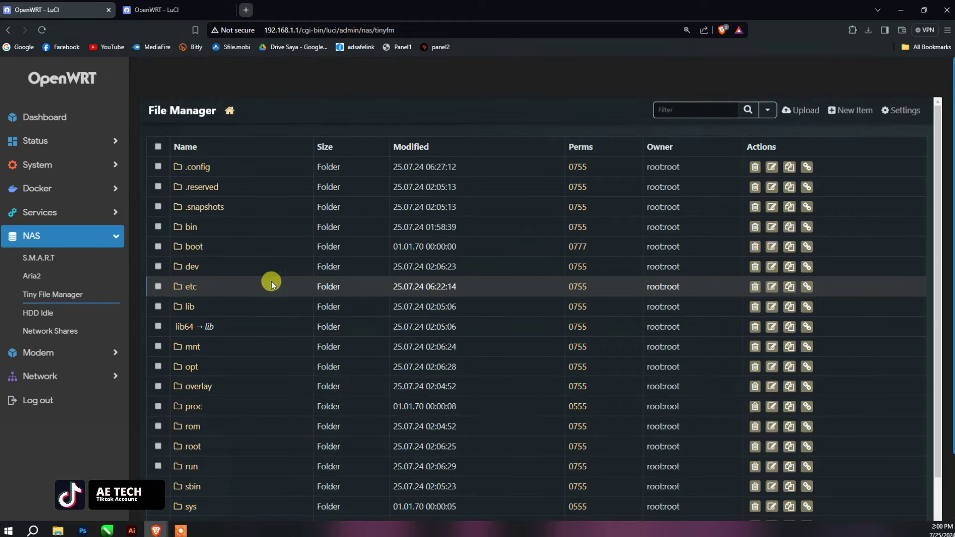
pyautogui.scroll(-4, 271, 281)
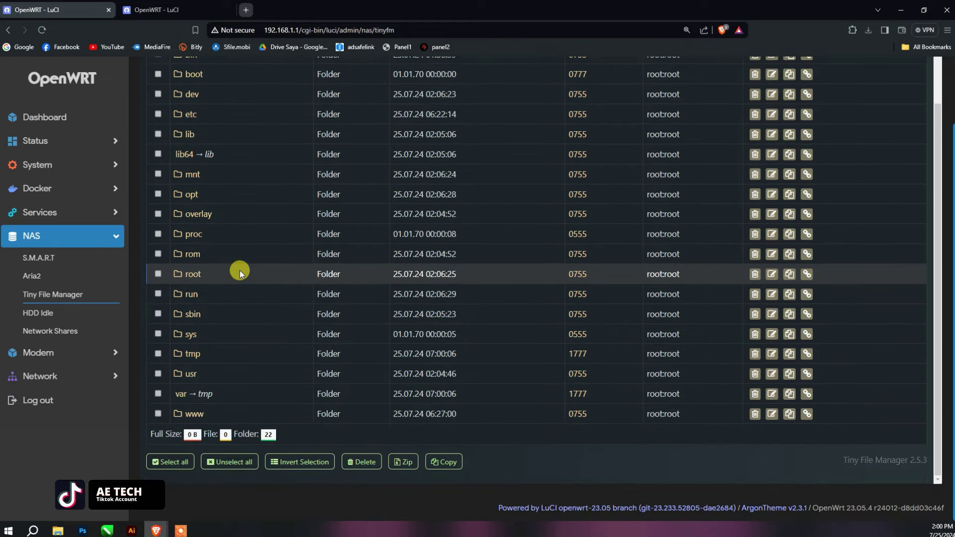
# - View the NAS HDD Idle page, then open Network Shares and review its General Settings and Shared Directories
pyautogui.click(49, 313)
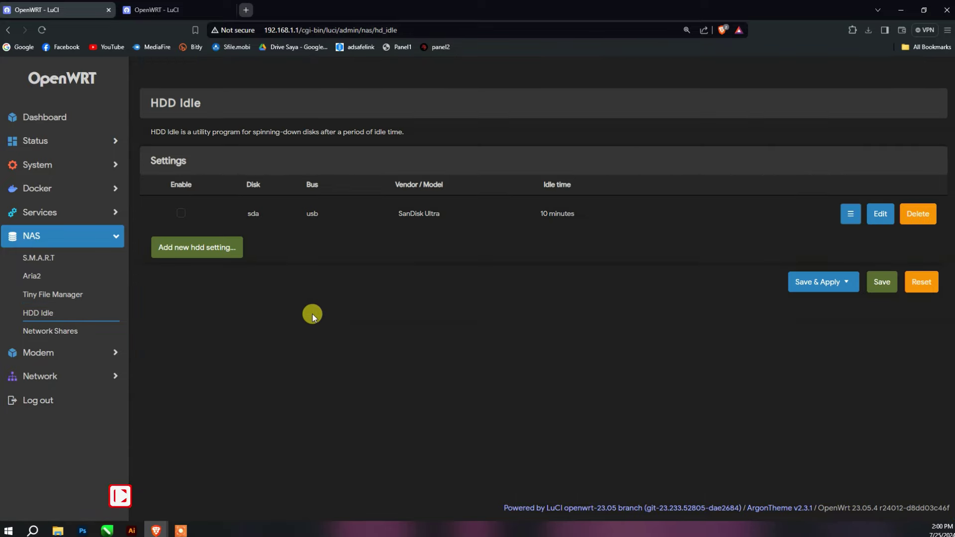
pyautogui.click(73, 338)
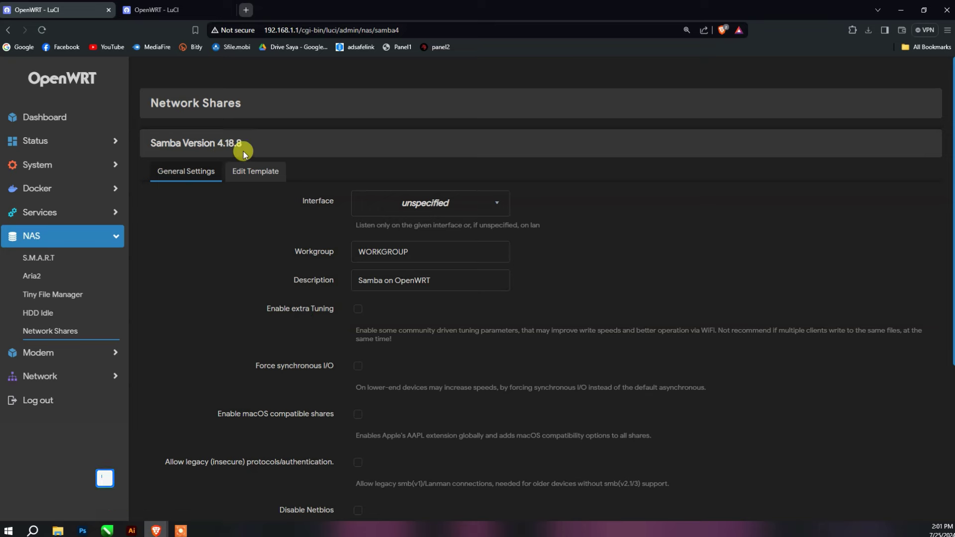
pyautogui.scroll(-5, 261, 237)
pyautogui.scroll(5, 261, 237)
pyautogui.scroll(-2, 232, 229)
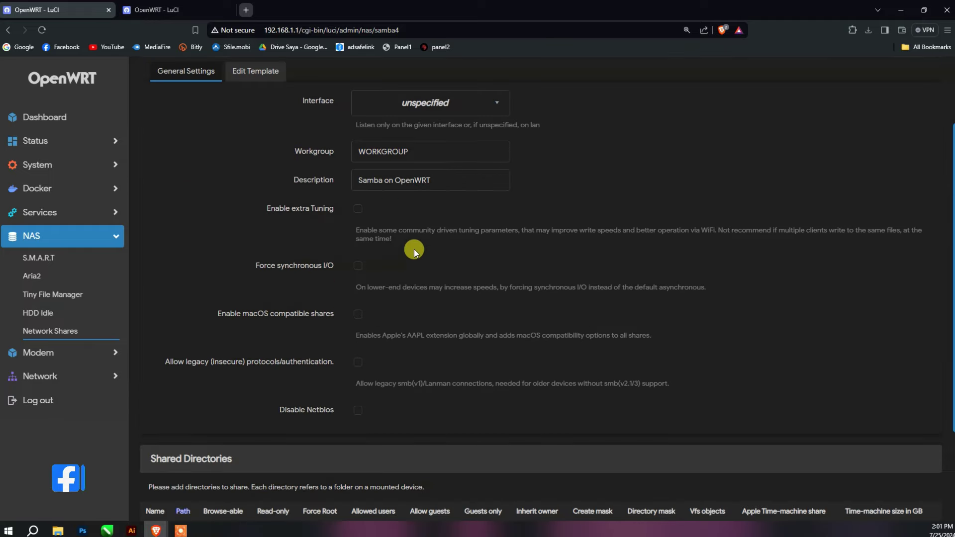
pyautogui.scroll(2, 402, 205)
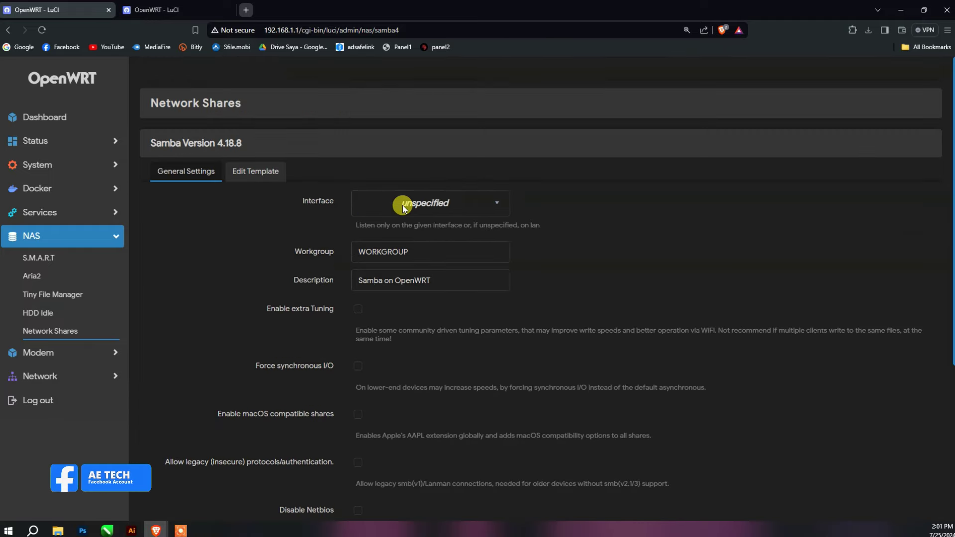
# - Review the Samba configuration template in Network Shares and return to its General Settings
pyautogui.click(259, 171)
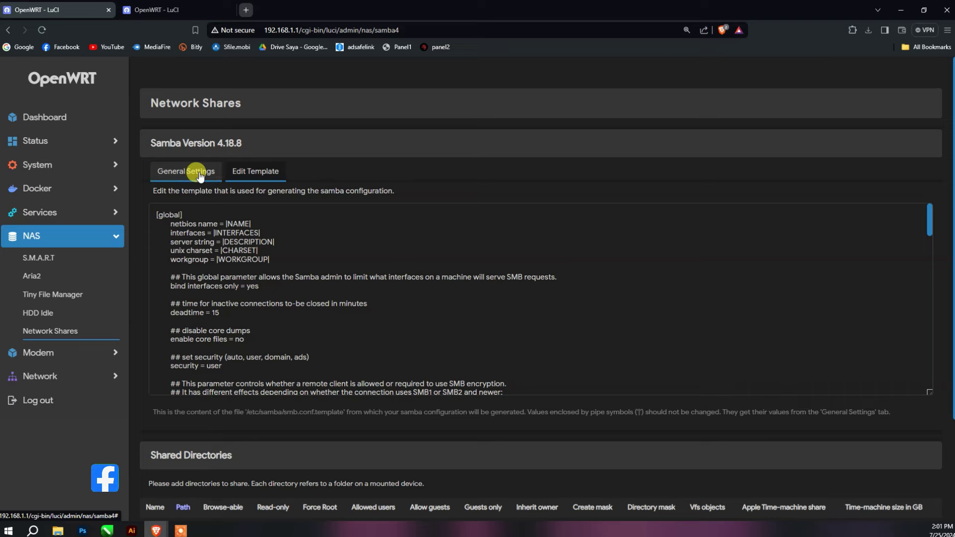
pyautogui.click(201, 172)
pyautogui.click(249, 171)
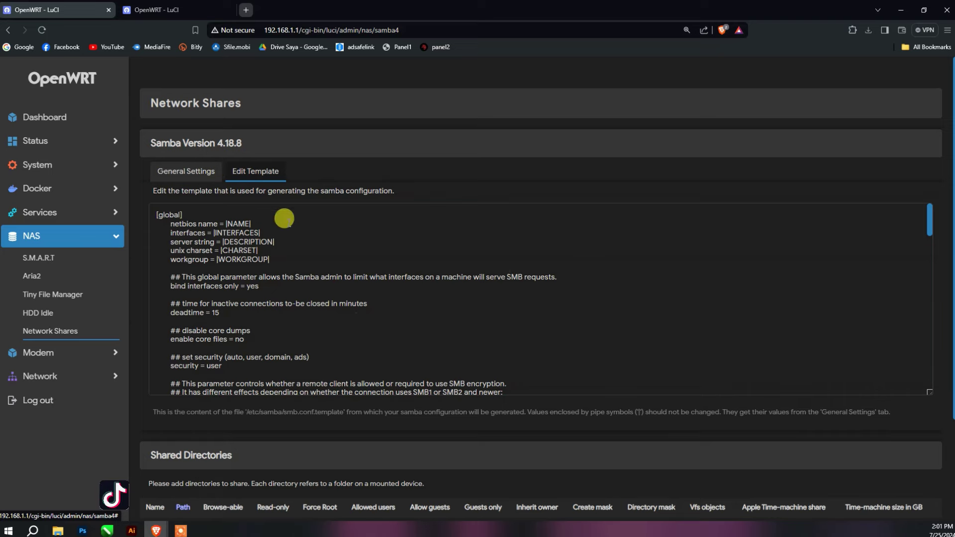
pyautogui.scroll(-5, 284, 219)
pyautogui.scroll(5, 283, 219)
pyautogui.click(195, 178)
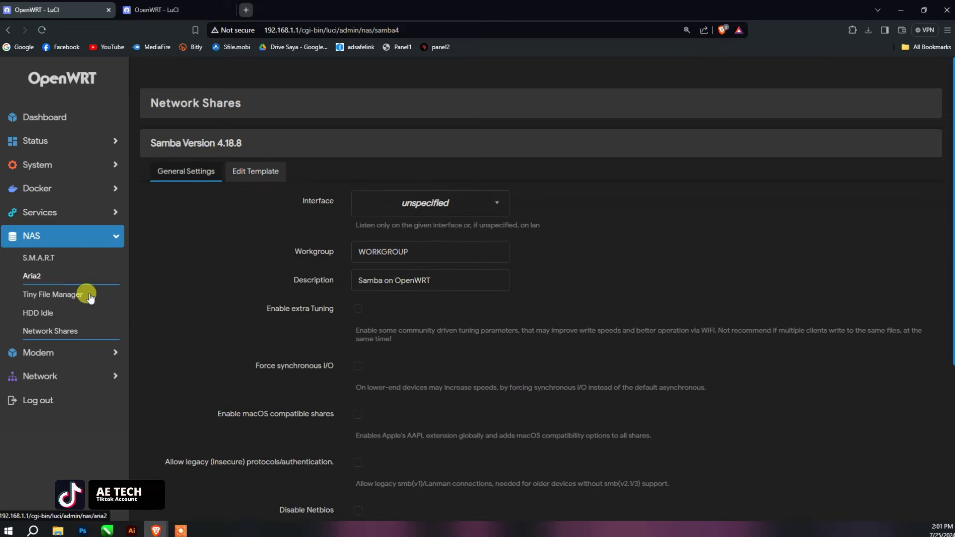
# - Open Rakitan Manager in the Modem section, read the update changelog and close it
pyautogui.click(70, 352)
pyautogui.click(65, 282)
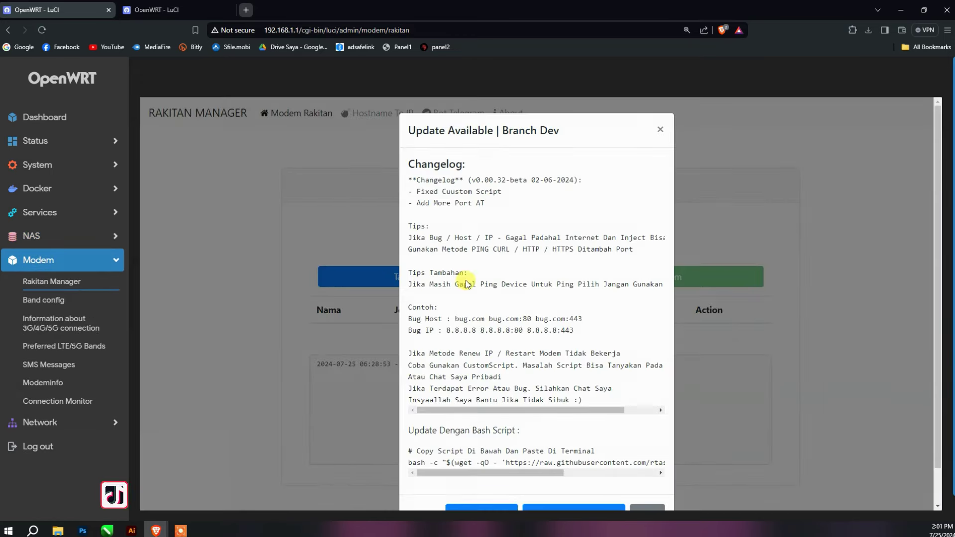
pyautogui.scroll(-1, 651, 448)
pyautogui.click(647, 449)
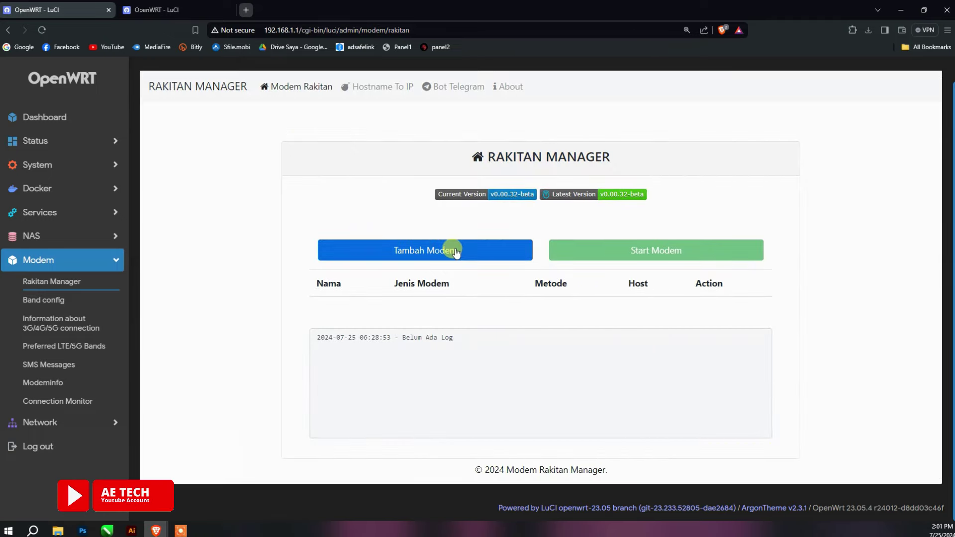
# - View the Modem section's Band config, 3G/4G/5G connection information, Preferred LTE/5G Bands, Modeminfo and Connection Monitor pages
pyautogui.click(83, 304)
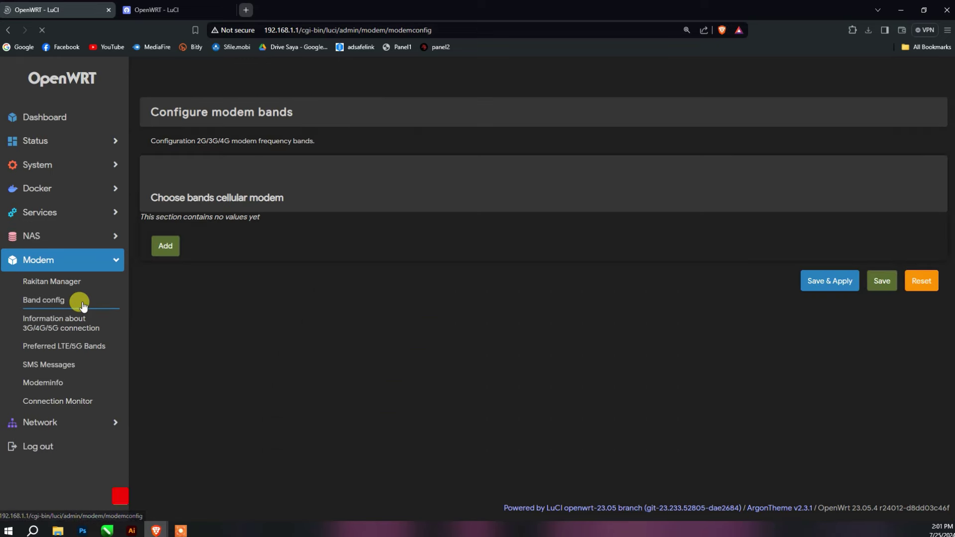
pyautogui.click(88, 320)
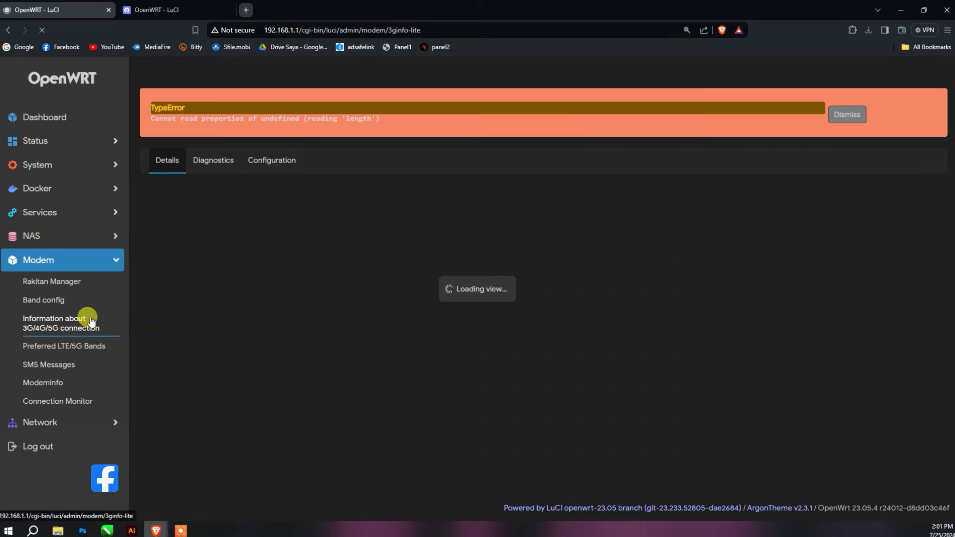
pyautogui.click(71, 361)
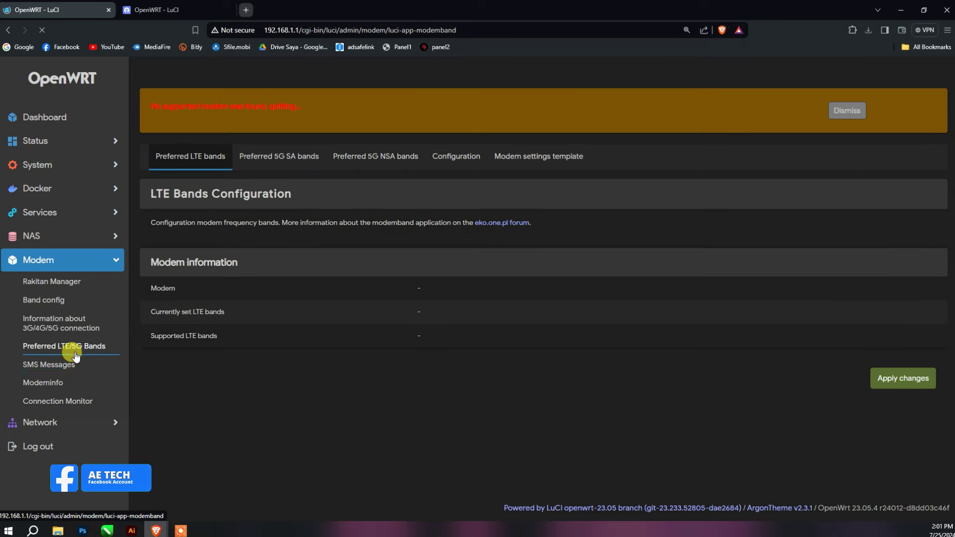
pyautogui.click(65, 386)
pyautogui.click(74, 395)
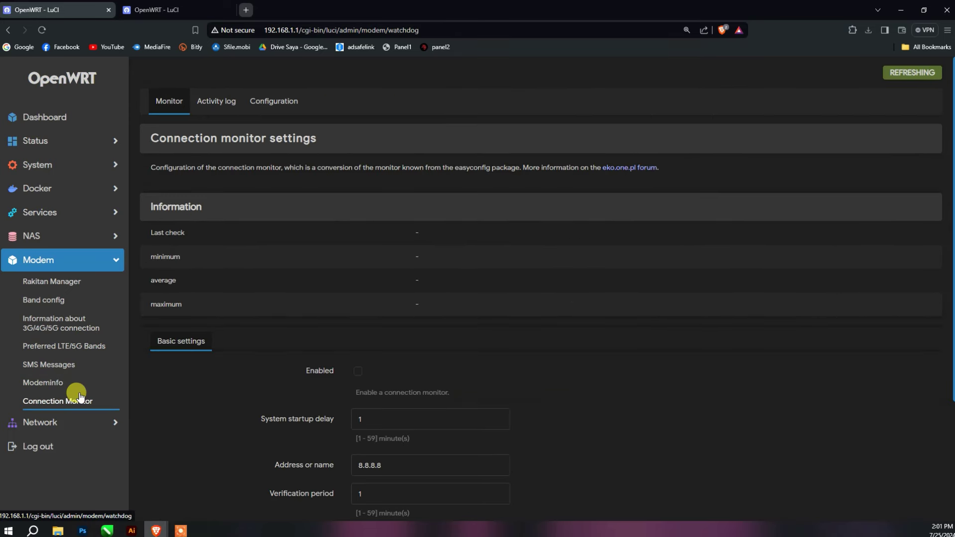
pyautogui.scroll(-3, 333, 379)
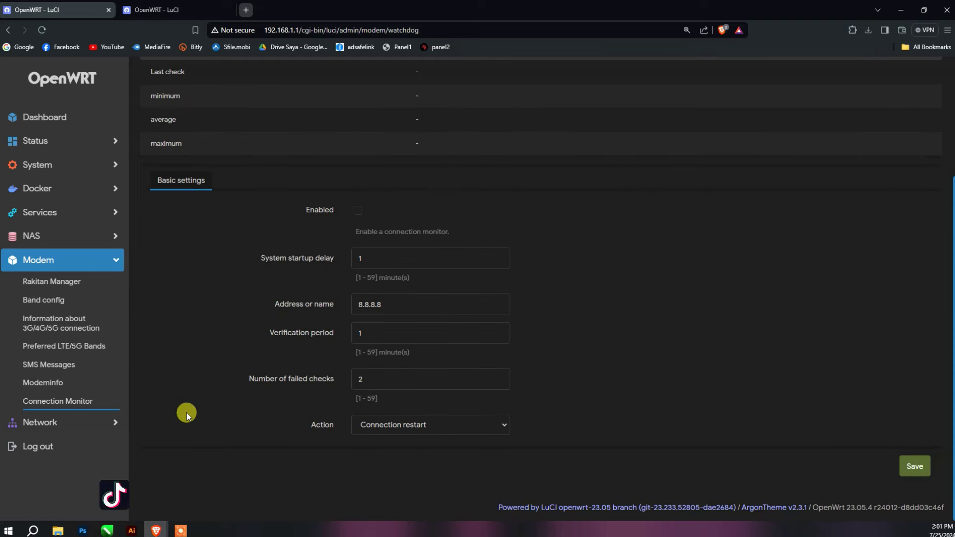
# - Open the Network Interfaces page and review the General Settings of the wan interface
pyautogui.click(98, 429)
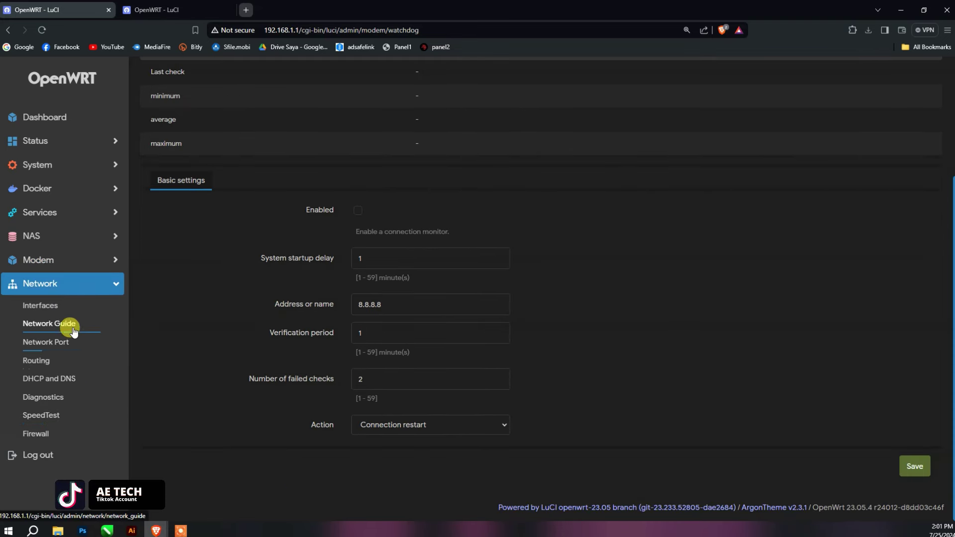
pyautogui.scroll(3, 370, 332)
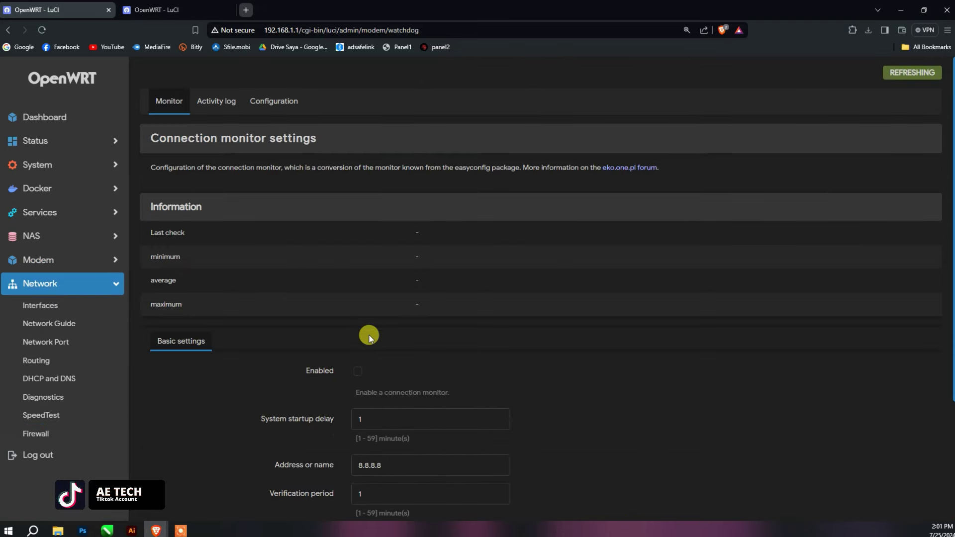
pyautogui.click(44, 305)
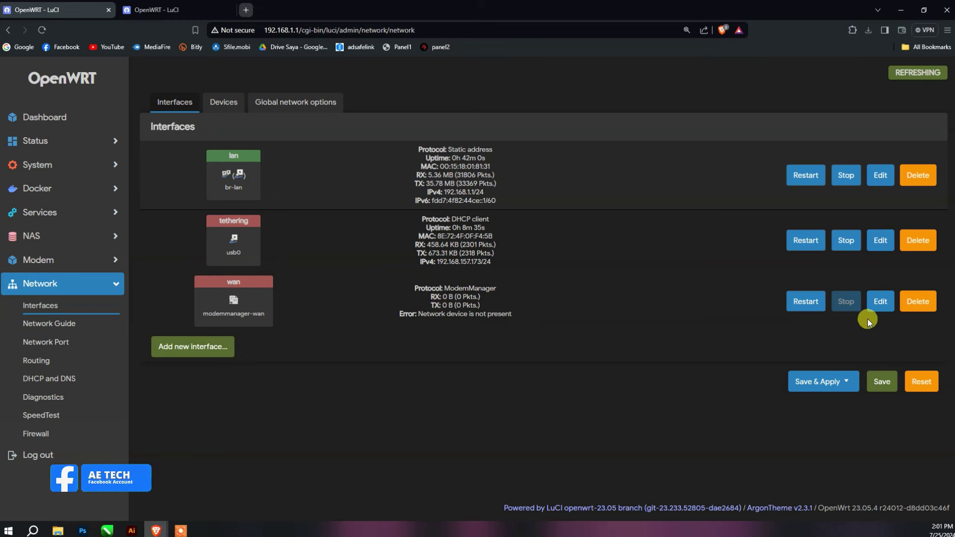
pyautogui.click(877, 306)
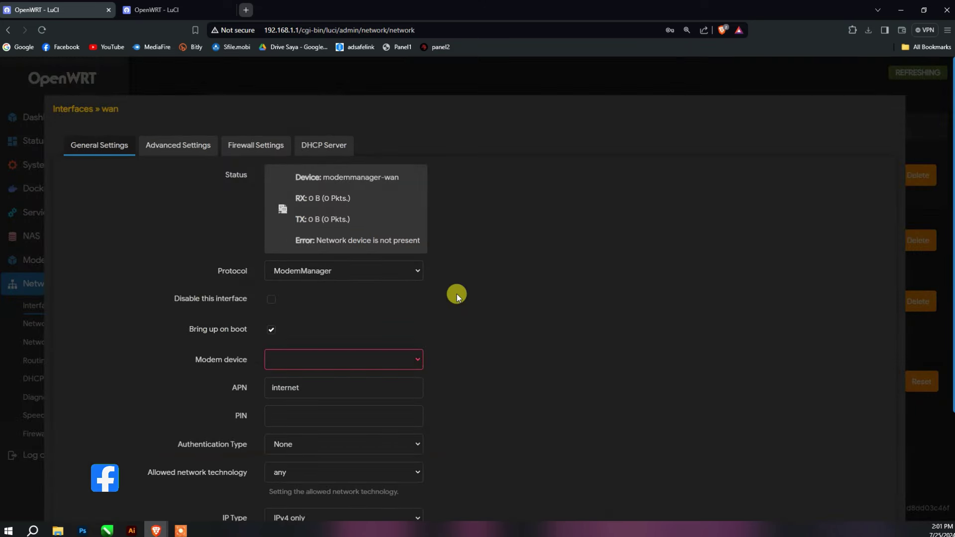
pyautogui.scroll(-2, 456, 294)
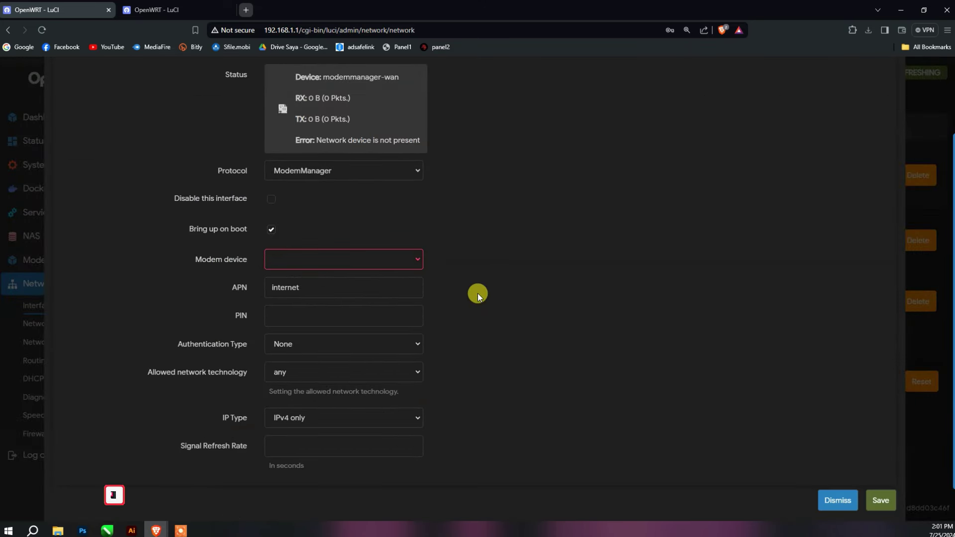
pyautogui.scroll(2, 477, 293)
pyautogui.scroll(-3, 481, 294)
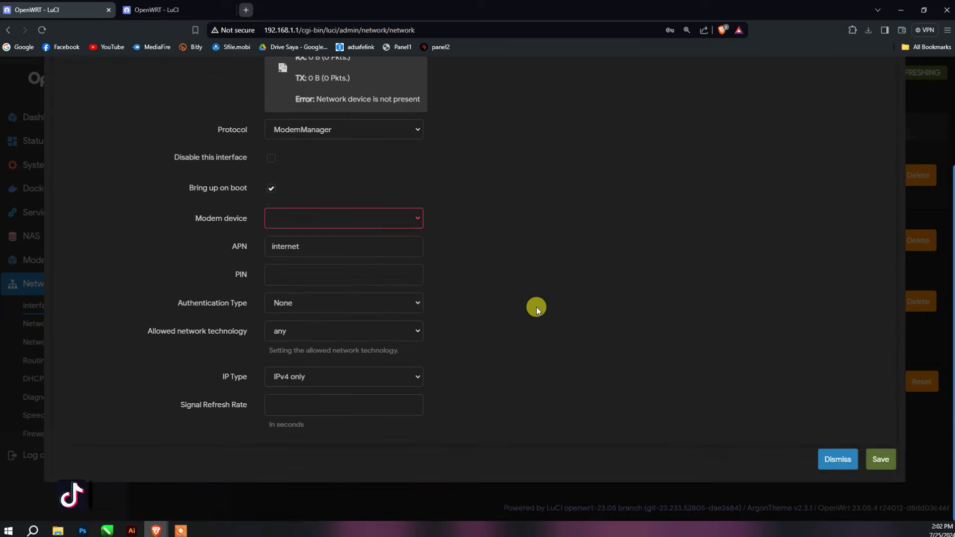
pyautogui.scroll(3, 442, 292)
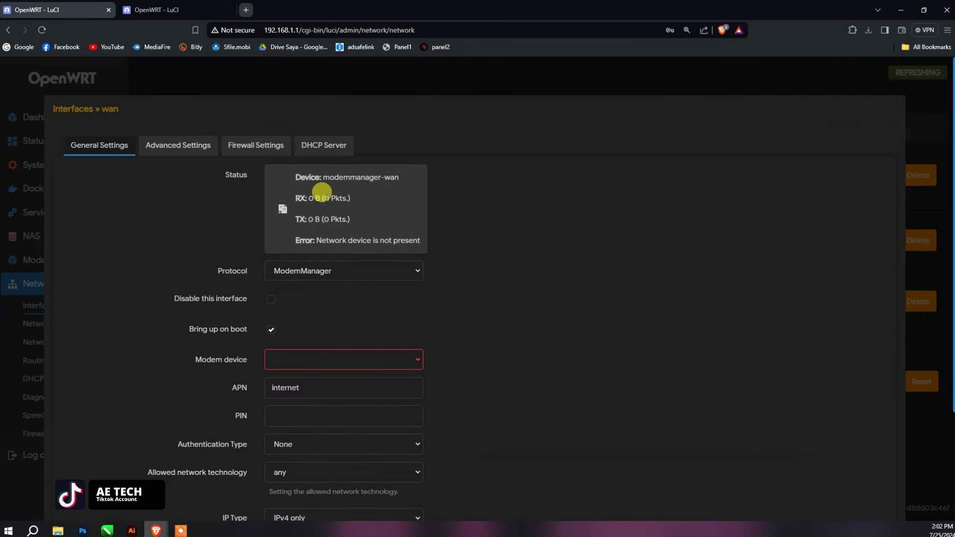
# - View the wan interface's Authentication Type options and dismiss its settings without saving
pyautogui.scroll(-2, 411, 271)
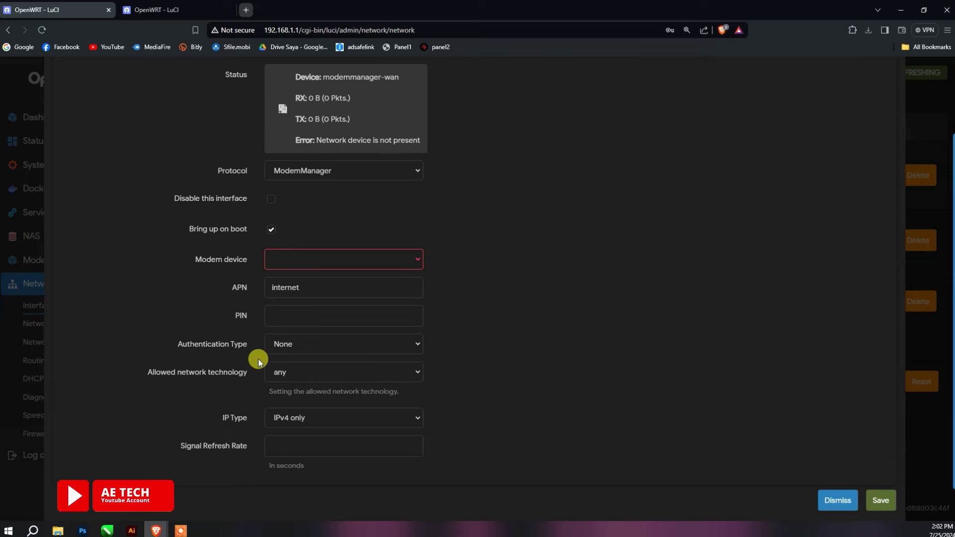
pyautogui.click(313, 353)
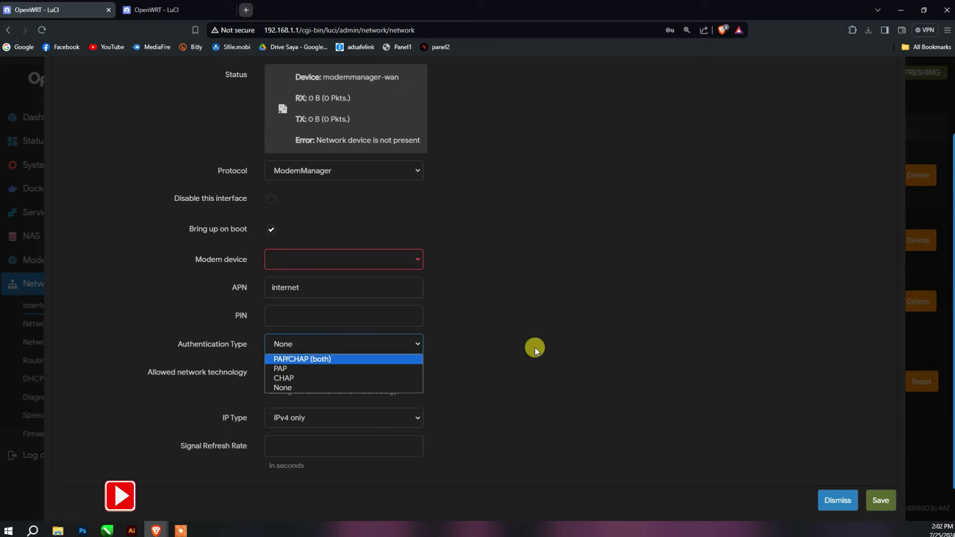
pyautogui.click(708, 414)
pyautogui.click(855, 500)
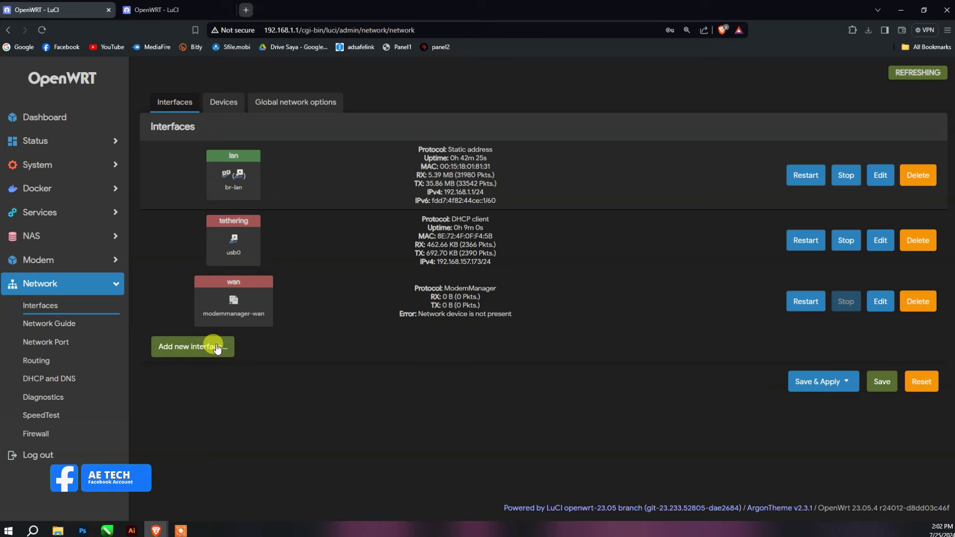
# - View the network Devices list and the Global network options, then return to the Interfaces list
pyautogui.click(226, 115)
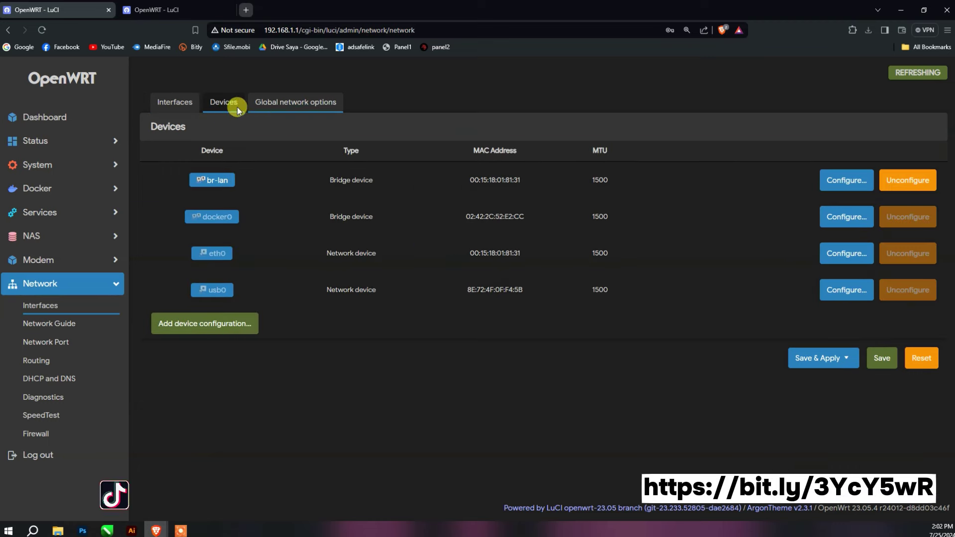
pyautogui.click(306, 108)
pyautogui.click(189, 102)
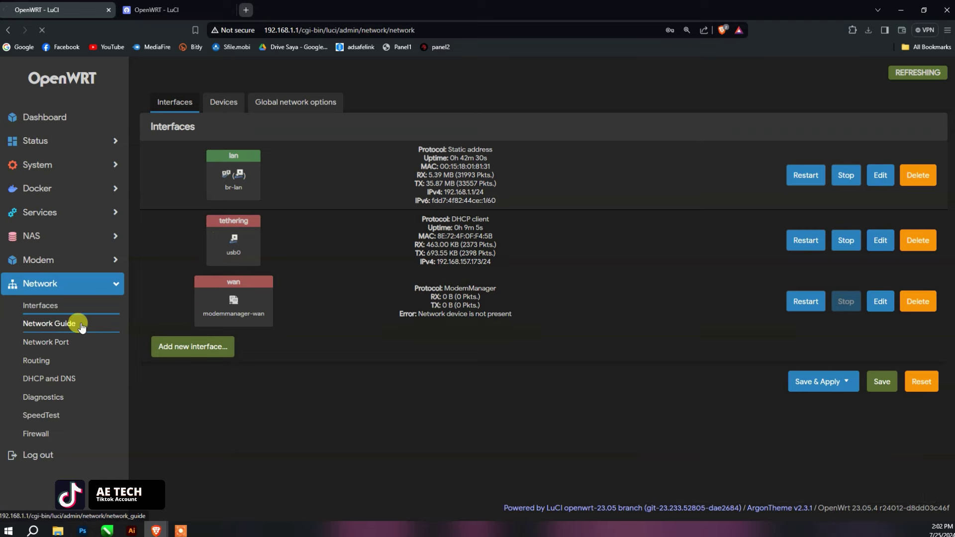
# - Open the Network Guide's Router setup, view its WAN and DNS configuration method options, and cancel it
pyautogui.click(103, 327)
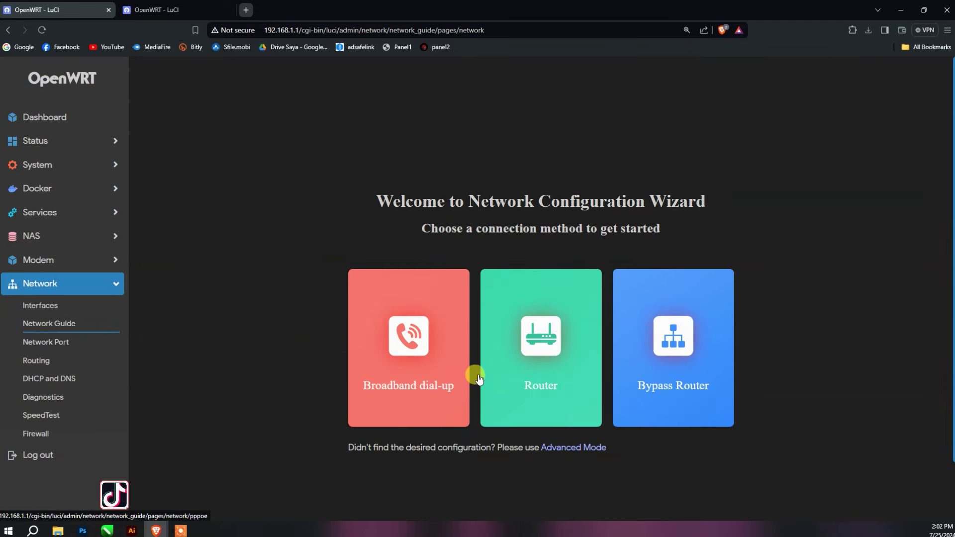
pyautogui.click(566, 358)
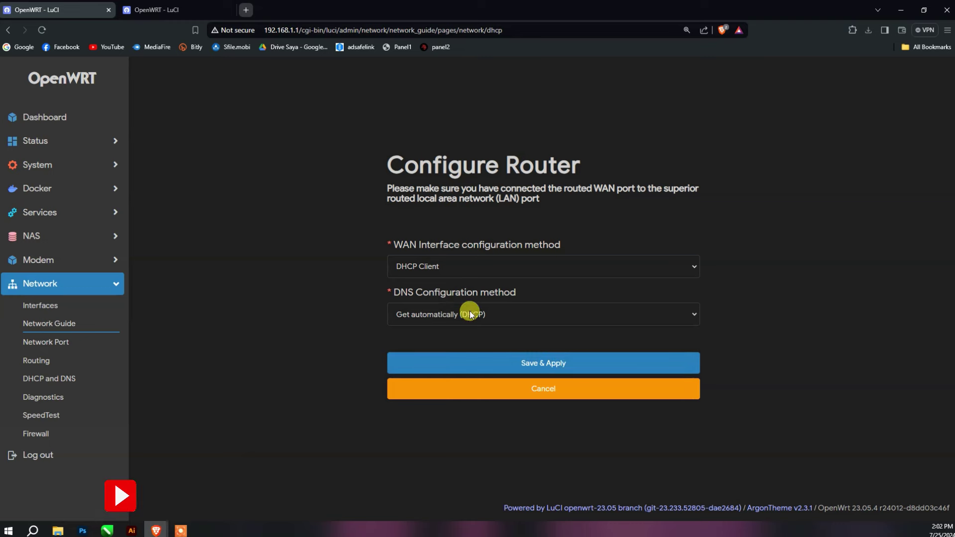
pyautogui.click(570, 271)
pyautogui.click(571, 263)
pyautogui.click(548, 314)
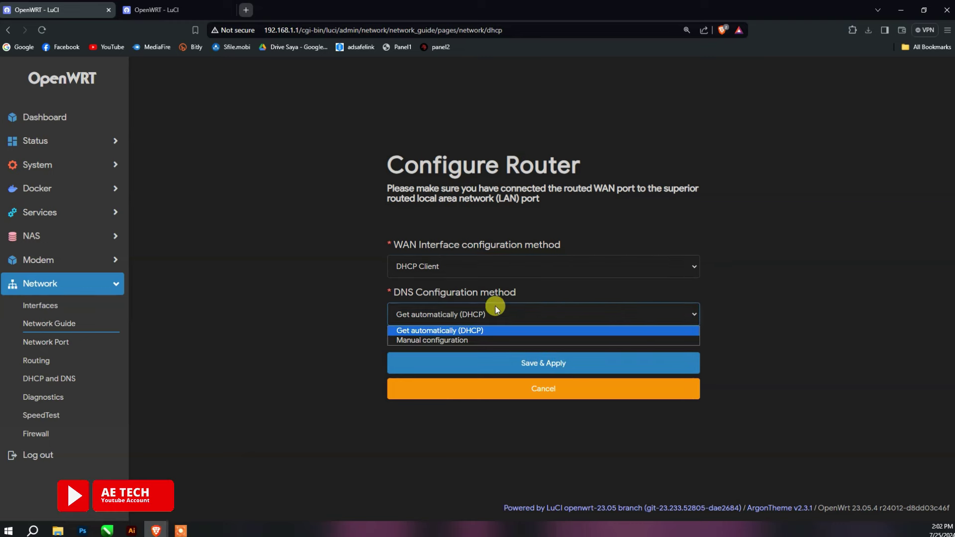
pyautogui.click(509, 243)
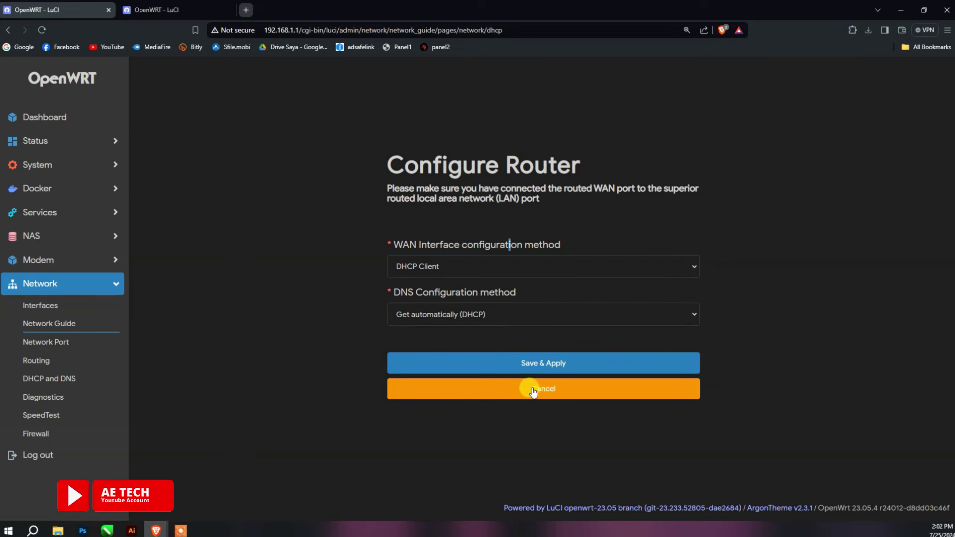
pyautogui.click(533, 390)
# - Open the Network Guide's Bypass Router configuration and read its description and configuration choices
pyautogui.click(618, 324)
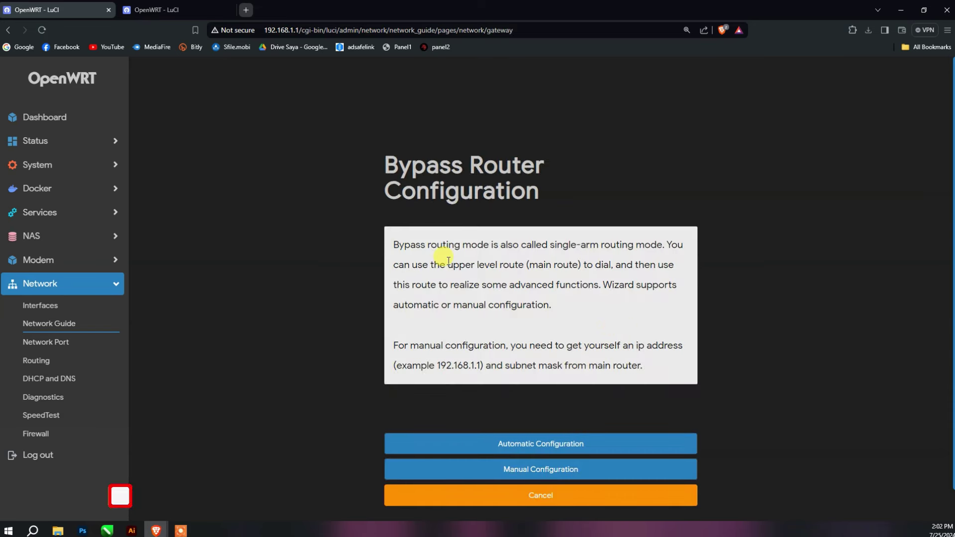
pyautogui.scroll(-1, 448, 261)
pyautogui.scroll(1, 463, 268)
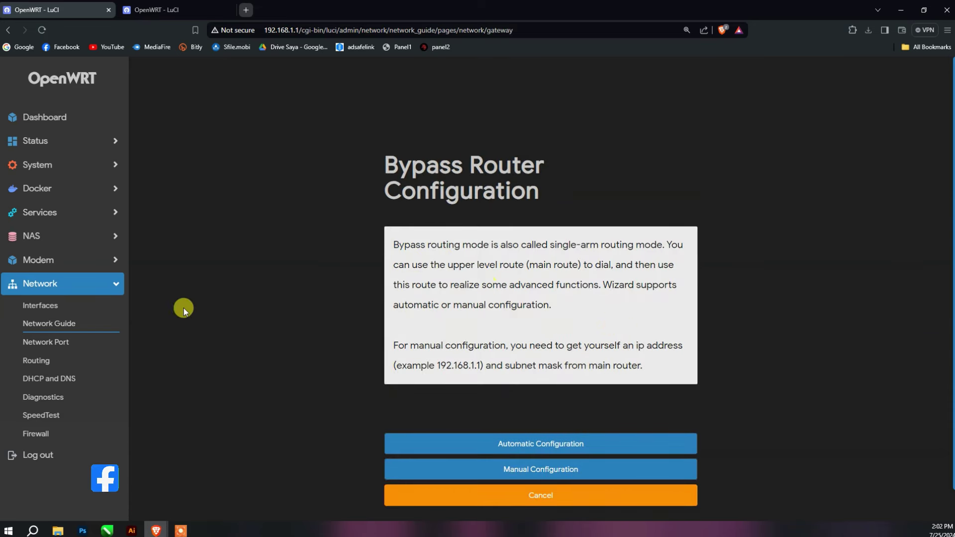
# - View the Network Port and Routing pages, and open the DHCP and DNS page
pyautogui.click(35, 346)
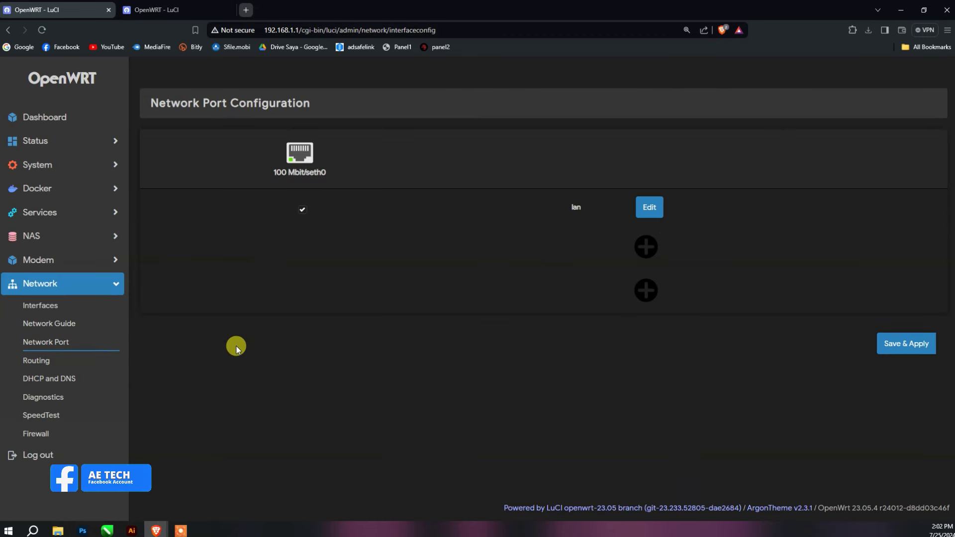
pyautogui.click(44, 362)
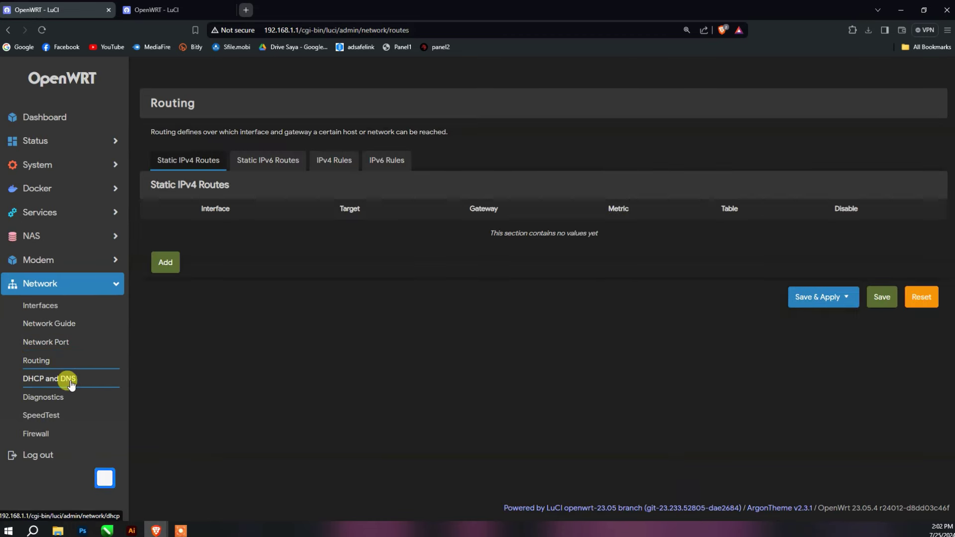
pyautogui.click(71, 382)
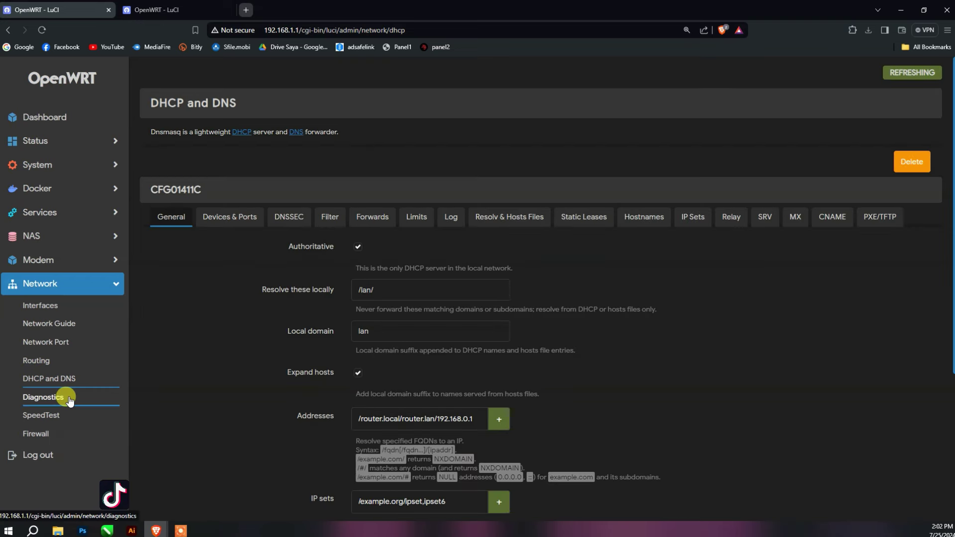
# - View the Network Diagnostics and SpeedTest pages, and review the Firewall zone settings down to the Zones list
pyautogui.click(68, 400)
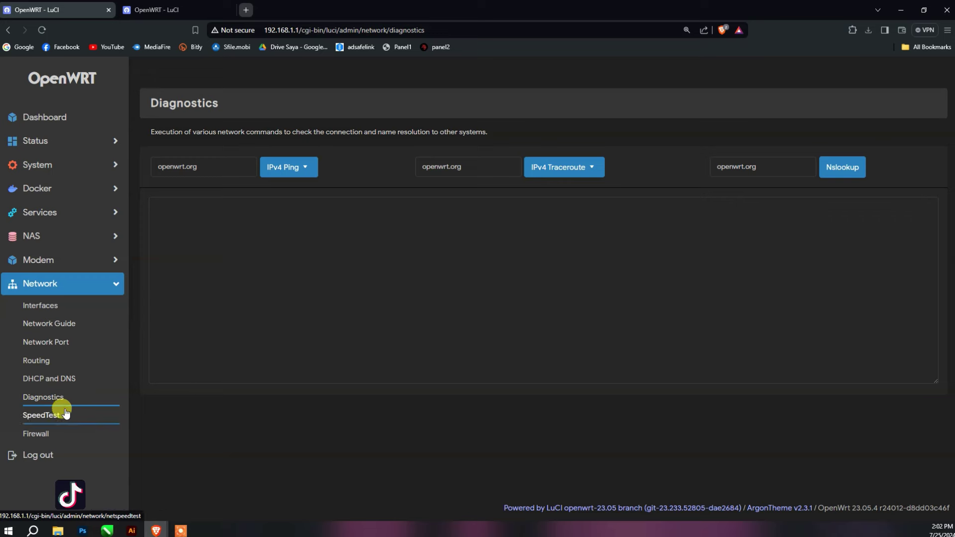
pyautogui.click(65, 412)
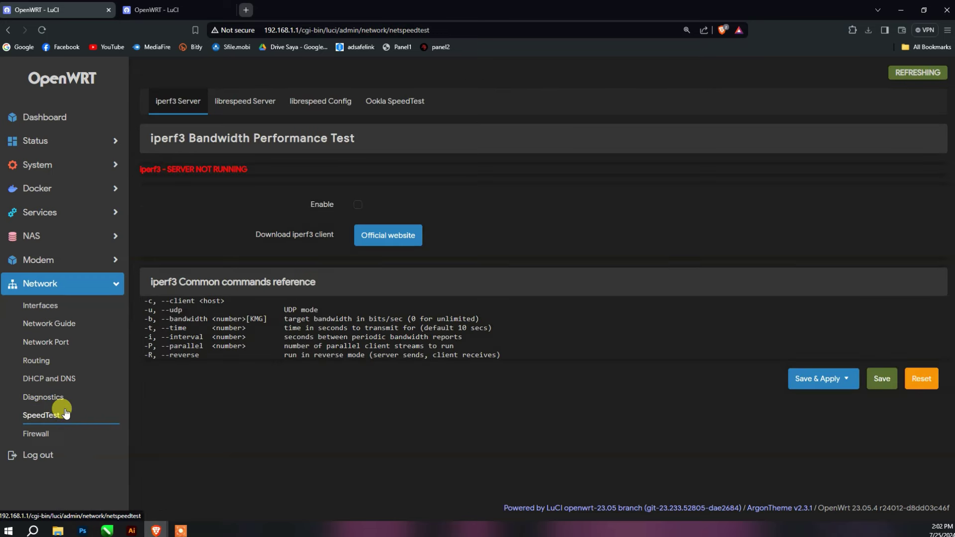
pyautogui.click(58, 436)
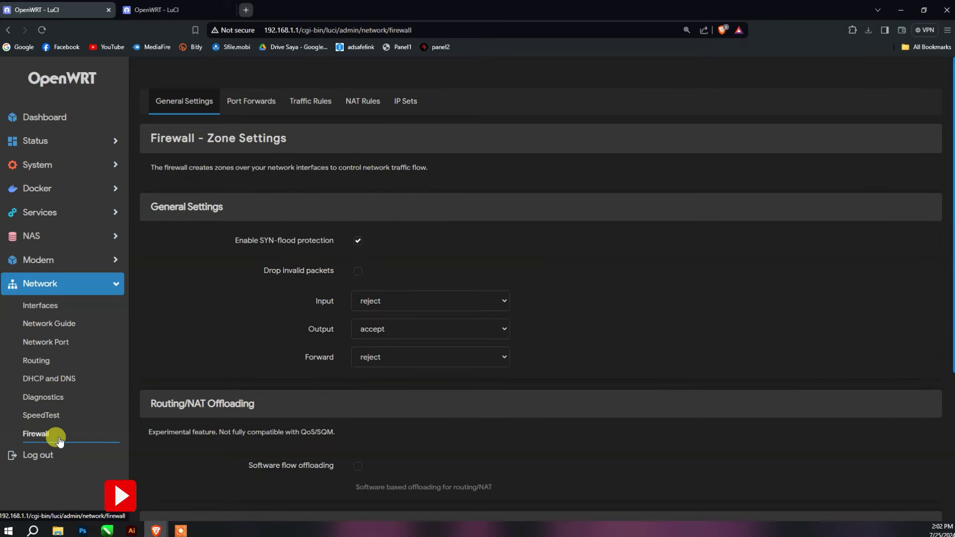
pyautogui.scroll(-3, 80, 420)
pyautogui.scroll(-1, 412, 396)
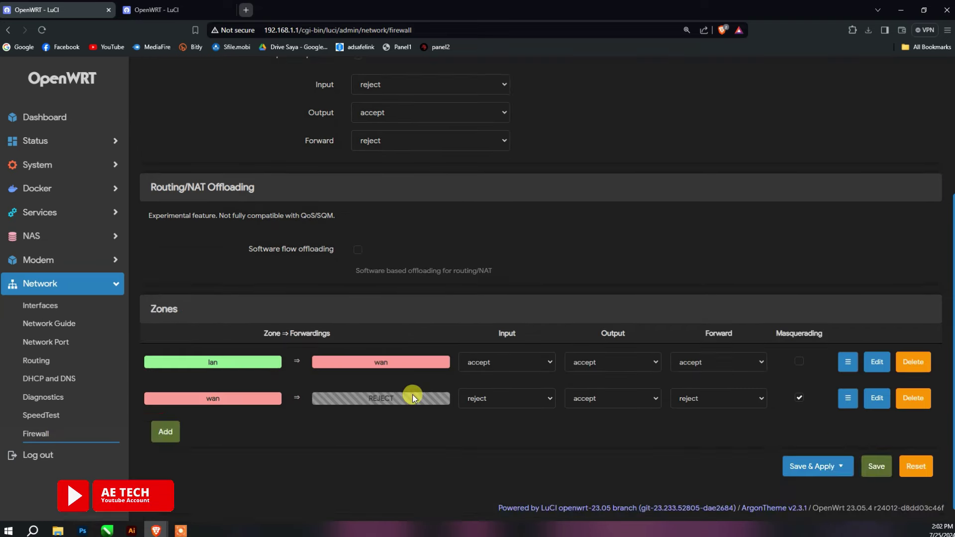
pyautogui.scroll(4, 126, 345)
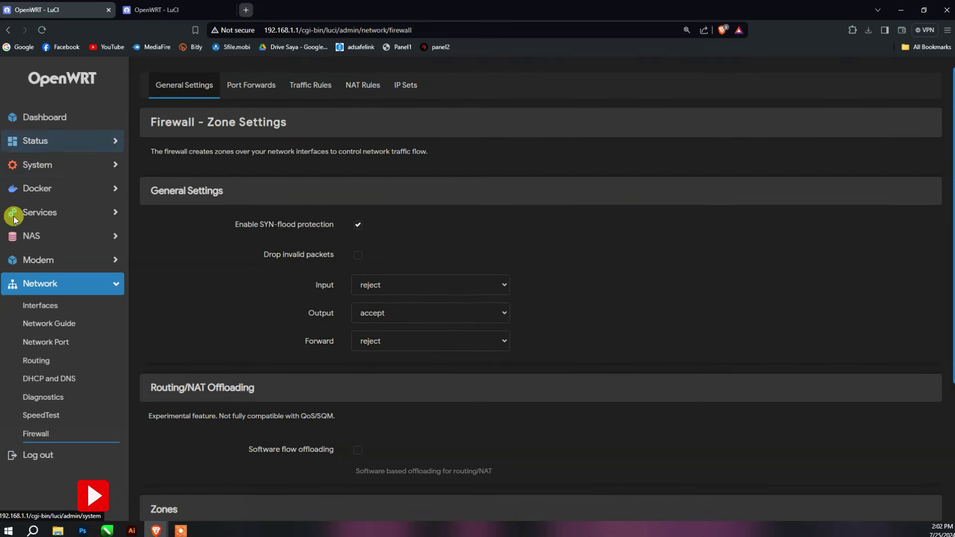
# - Set the system's Language and Style design to Alpha, save and apply it, and close the second OpenWRT browser tab
pyautogui.click(37, 165)
pyautogui.click(79, 185)
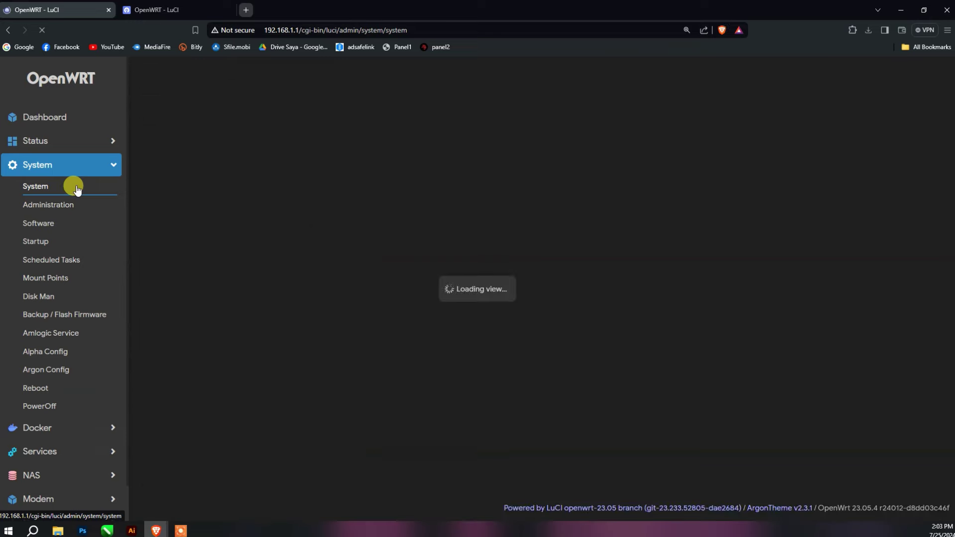
pyautogui.click(438, 192)
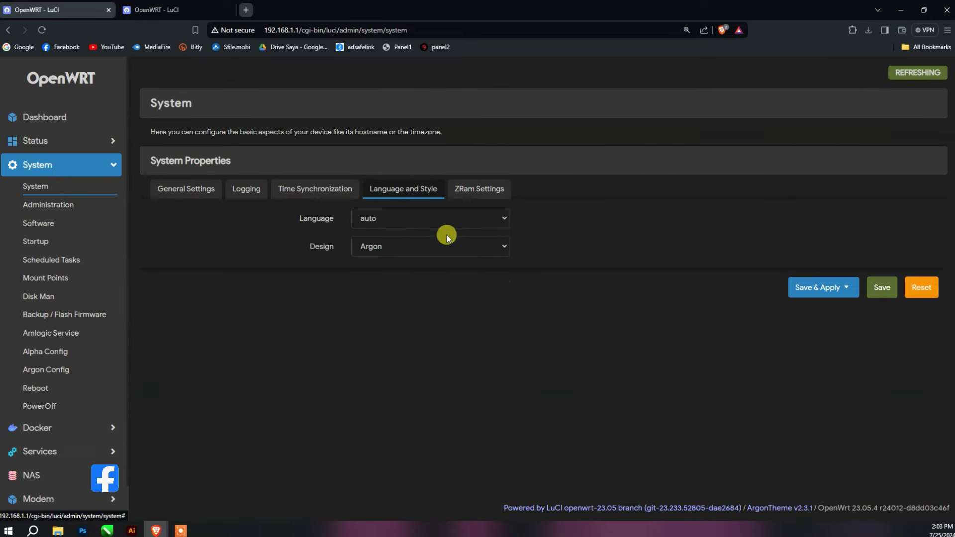
pyautogui.click(443, 247)
pyautogui.click(434, 262)
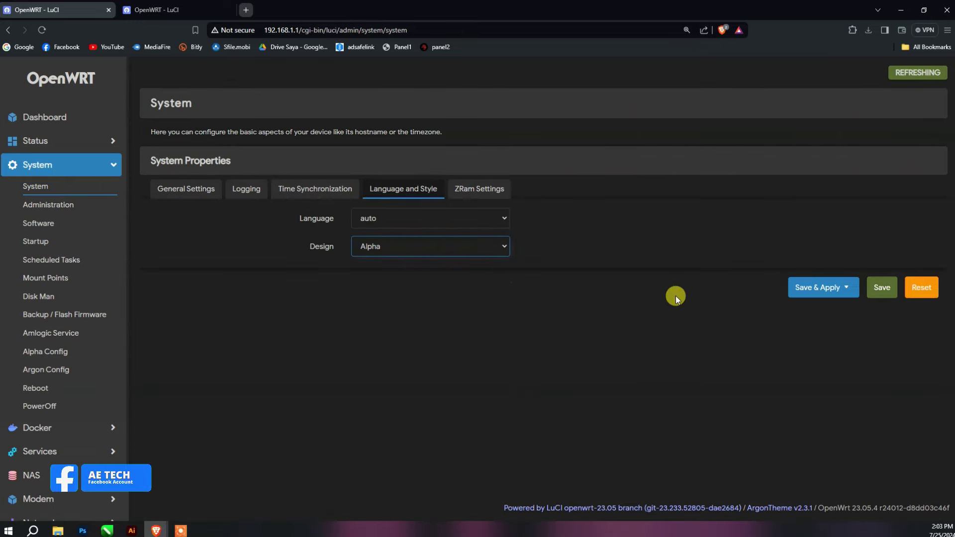
pyautogui.click(830, 288)
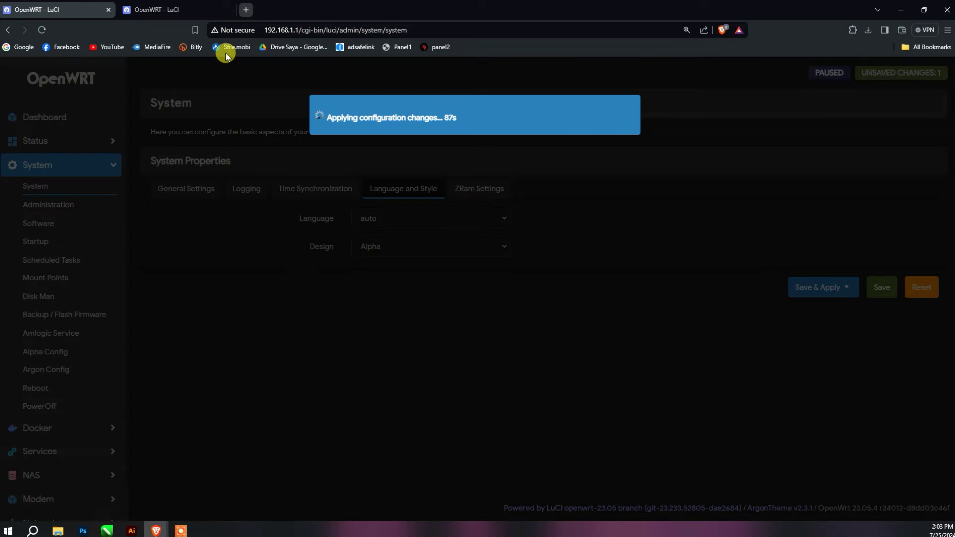
pyautogui.click(228, 10)
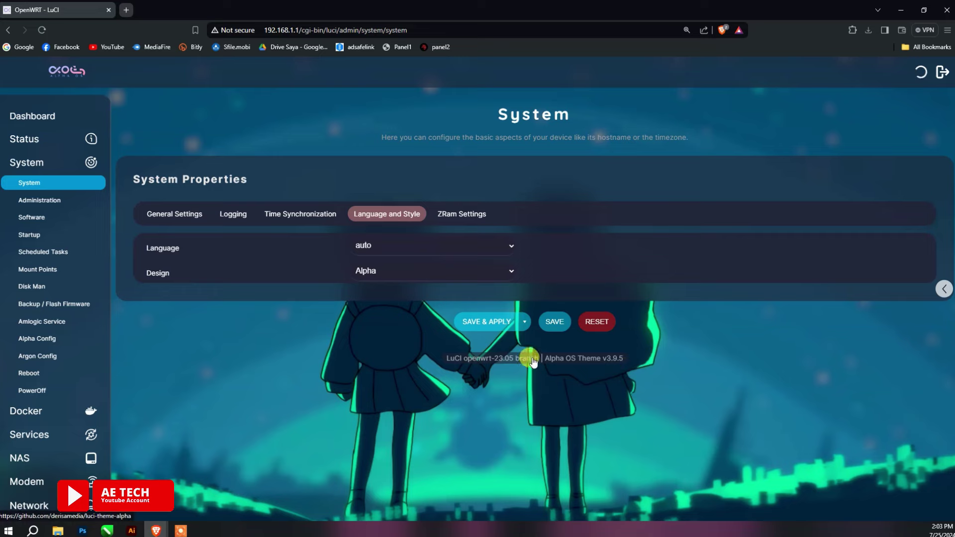
# - Open the Dashboard in the Alpha theme and examine its traffic graph, network, disk, Docker and system sections
pyautogui.click(49, 119)
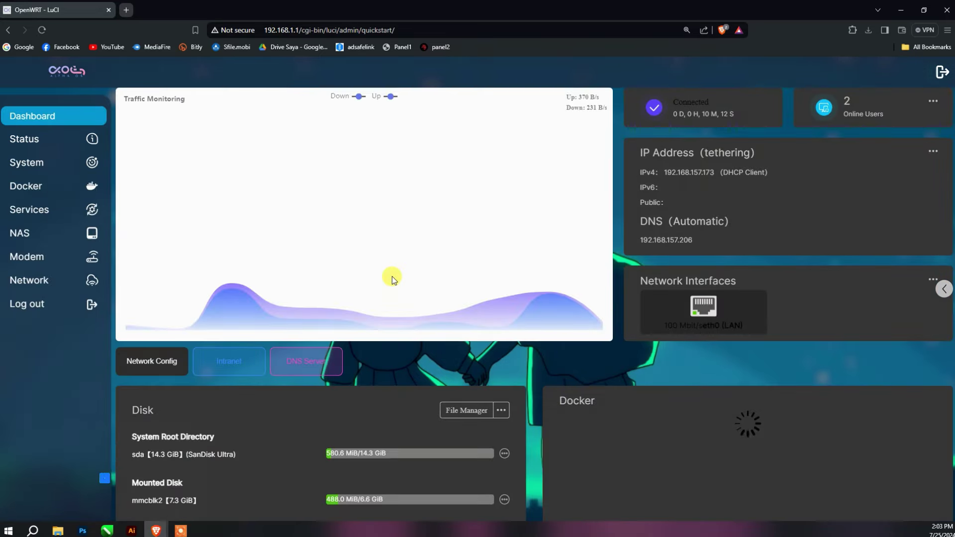
pyautogui.scroll(-5, 392, 278)
pyautogui.scroll(2, 466, 293)
pyautogui.scroll(-2, 467, 294)
pyautogui.scroll(5, 466, 291)
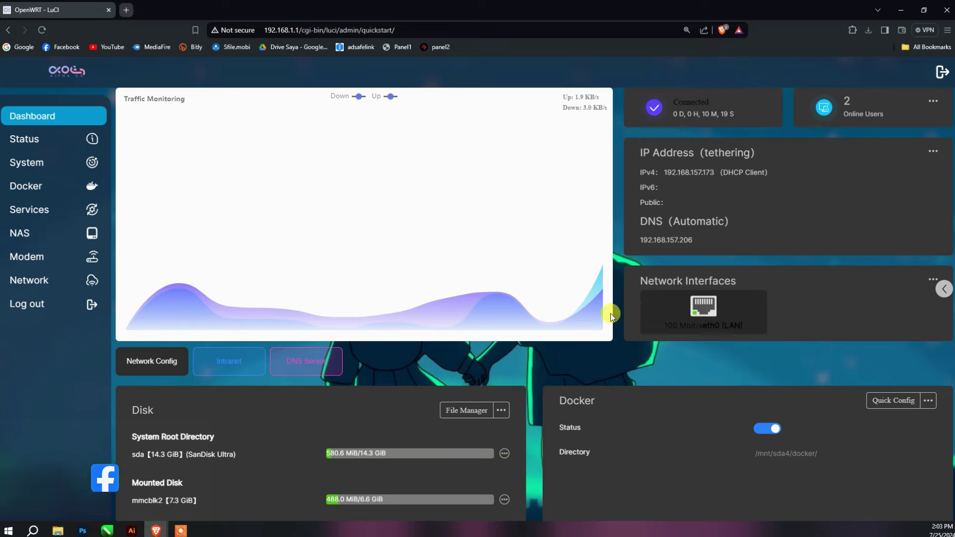
pyautogui.moveTo(528, 320)
pyautogui.scroll(-5, 762, 346)
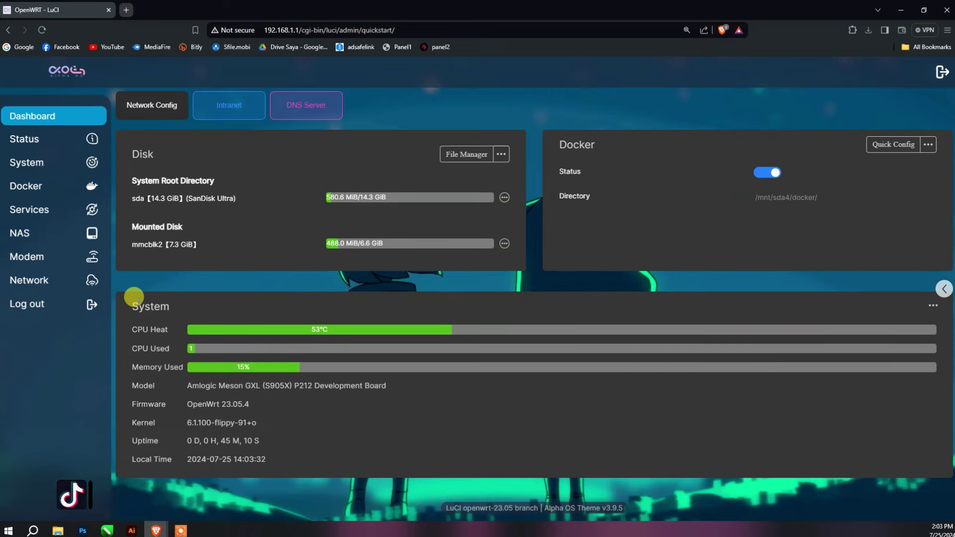
pyautogui.scroll(5, 213, 242)
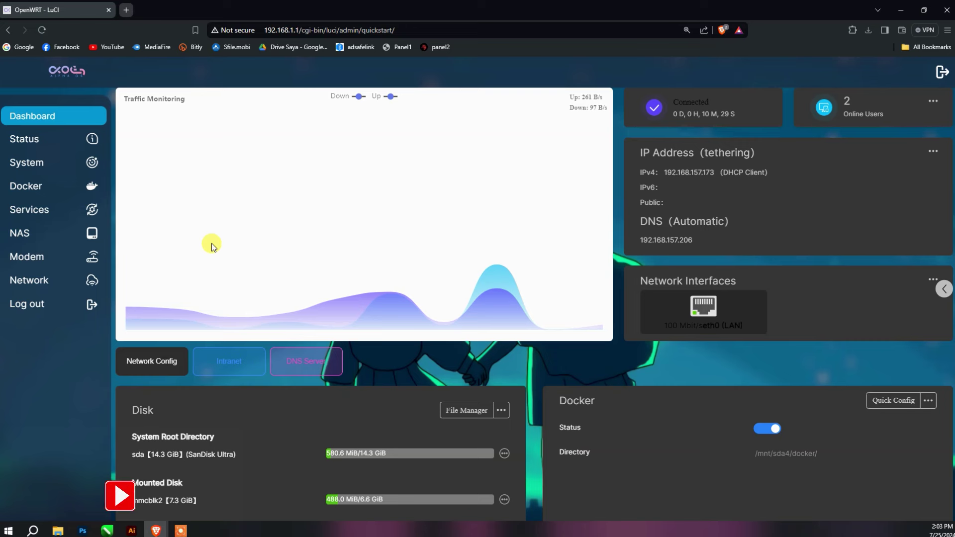
pyautogui.moveTo(213, 247)
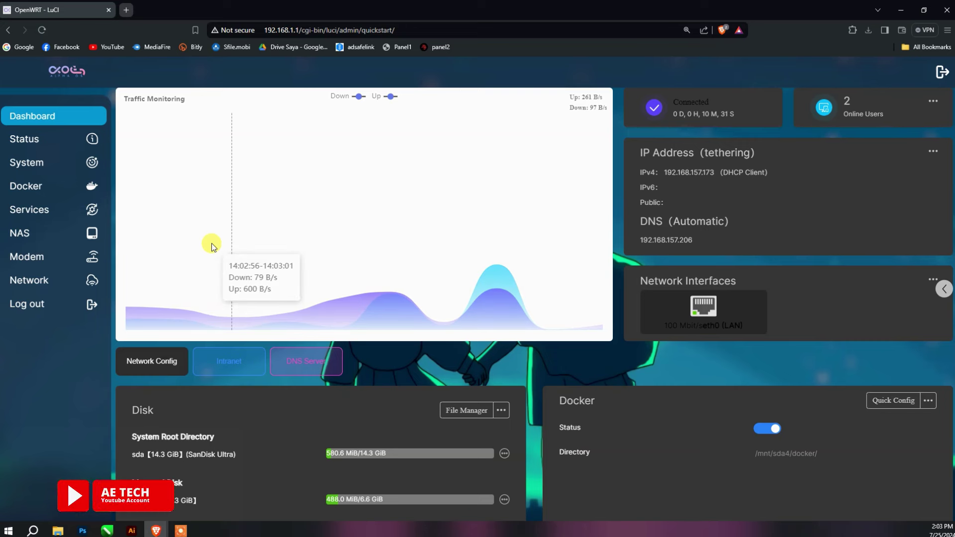